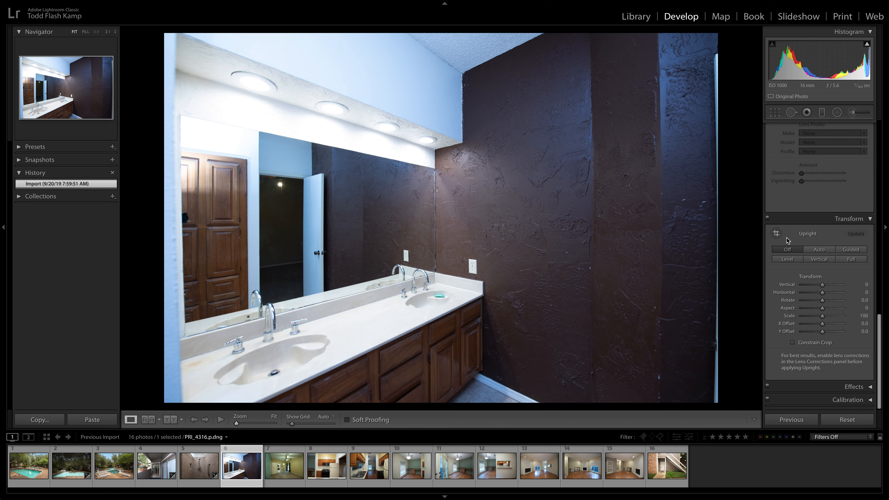
# - Correct the bathroom photo's white balance by sampling the textured ceiling near the wall corner as the neutral target
pyautogui.scroll(10, 786, 238)
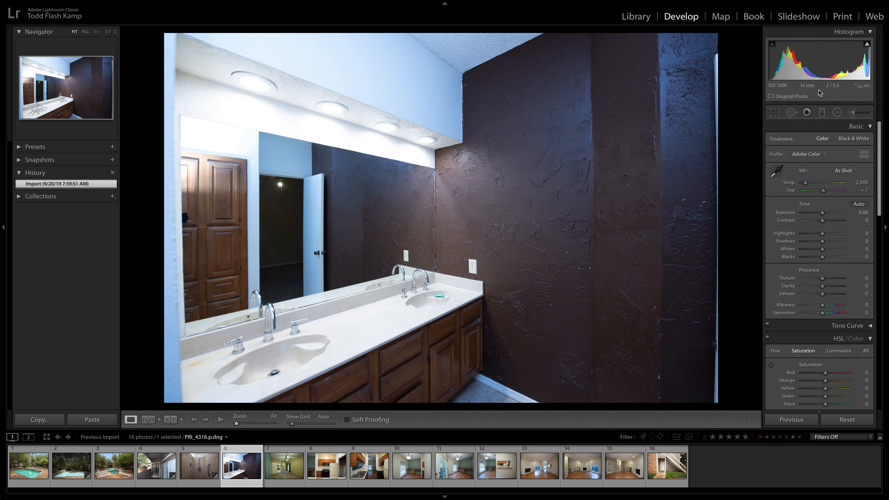
pyautogui.click(778, 172)
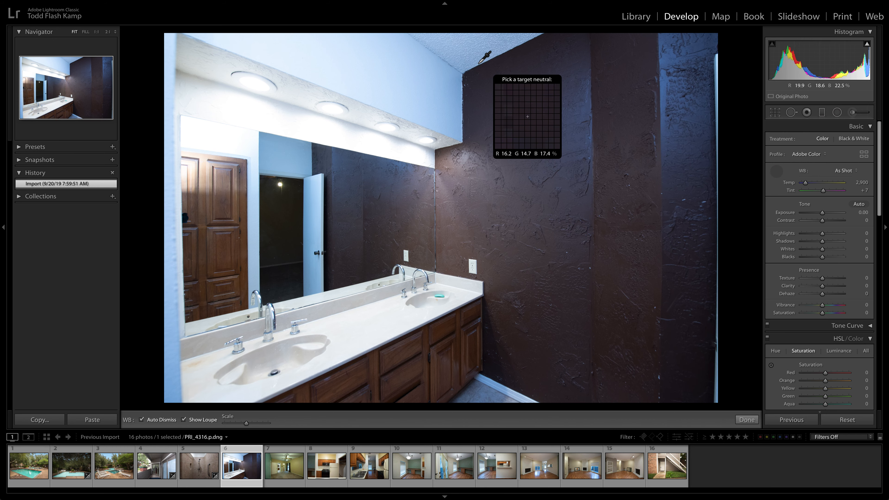
pyautogui.click(462, 47)
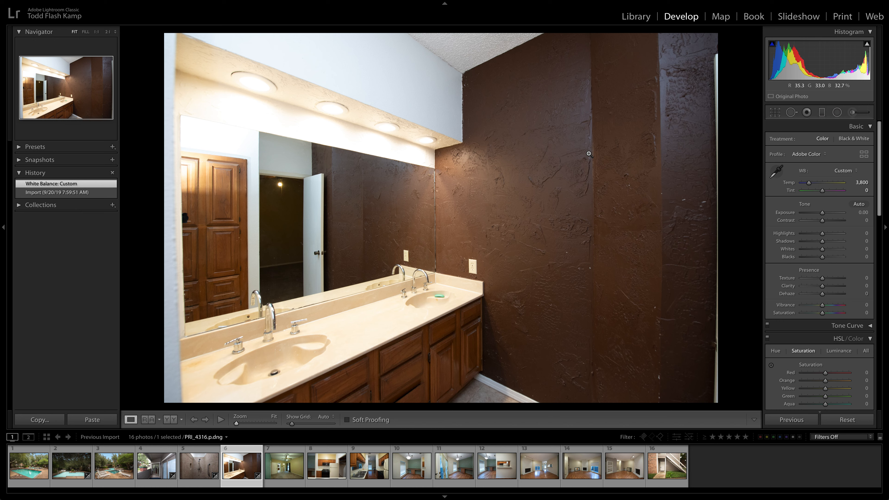
# - Reduce the photo's orange saturation to -18 and its yellow saturation to -15
pyautogui.scroll(-3, 879, 209)
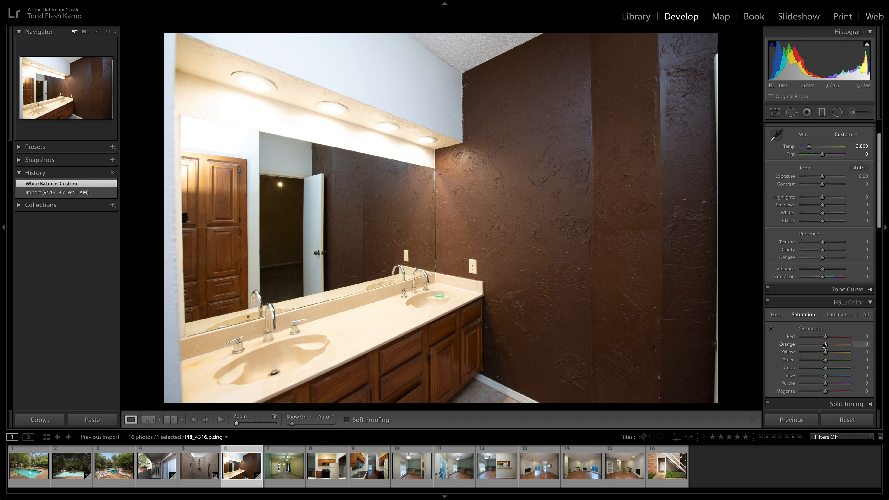
pyautogui.moveTo(822, 346); pyautogui.dragTo(818, 346)
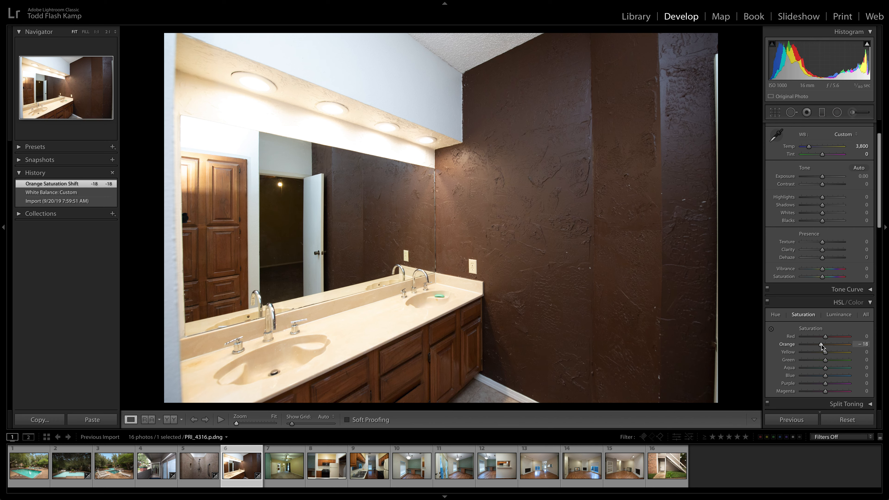
pyautogui.click(822, 353)
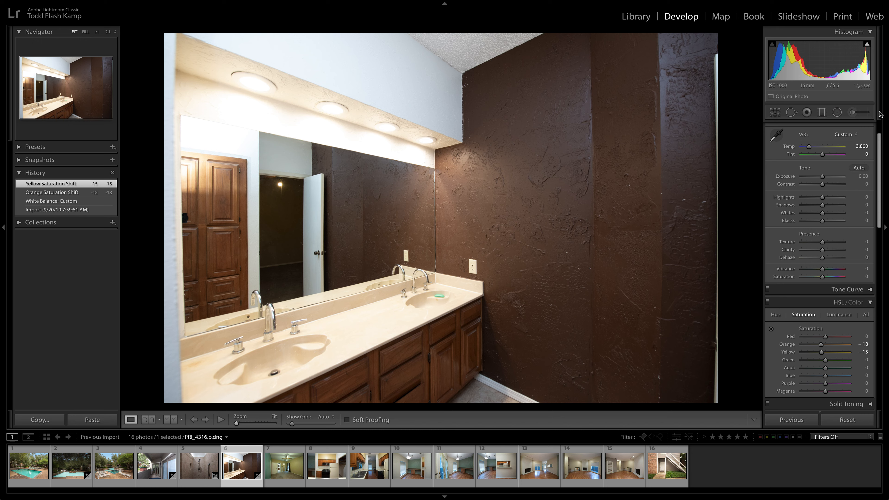
# - Add a wide inverted Radial Filter over the row of ceiling lights above the mirror
pyautogui.moveTo(880, 158); pyautogui.dragTo(879, 111)
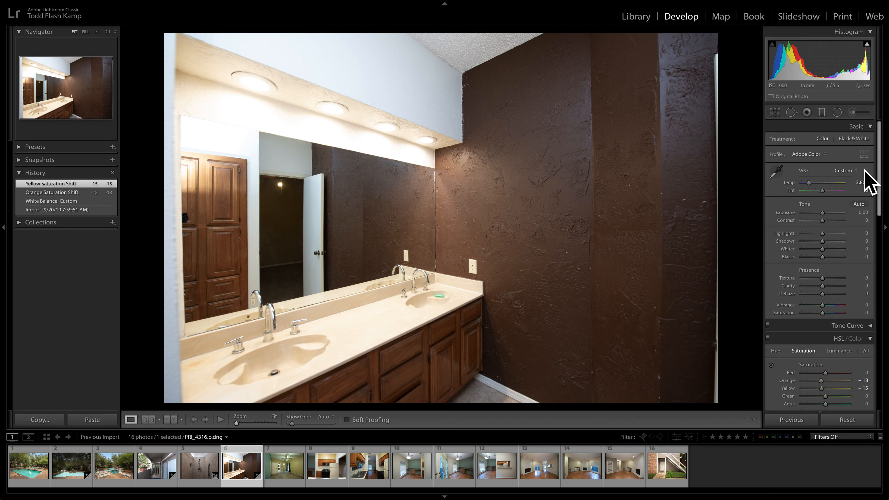
pyautogui.click(839, 113)
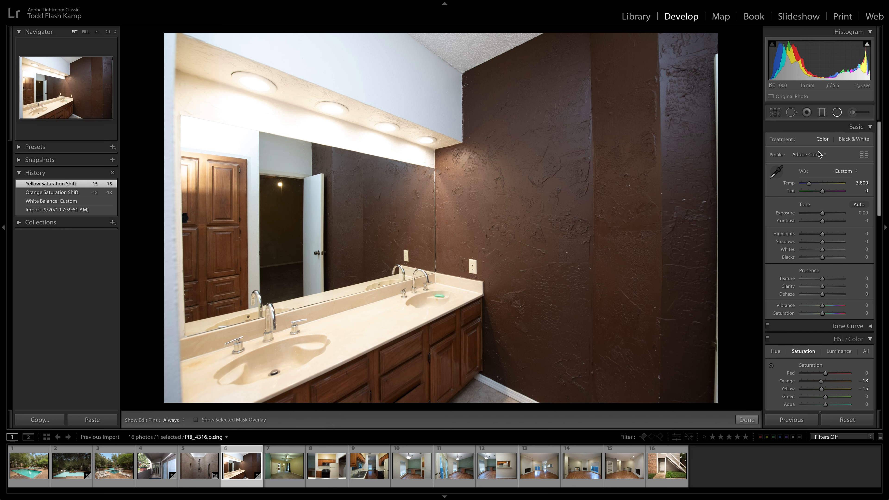
pyautogui.click(839, 113)
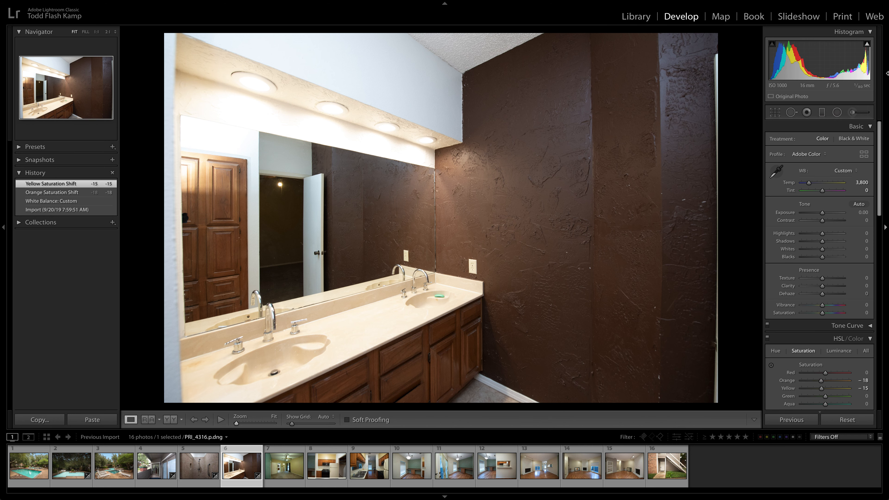
pyautogui.scroll(-1, 845, 146)
pyautogui.click(837, 112)
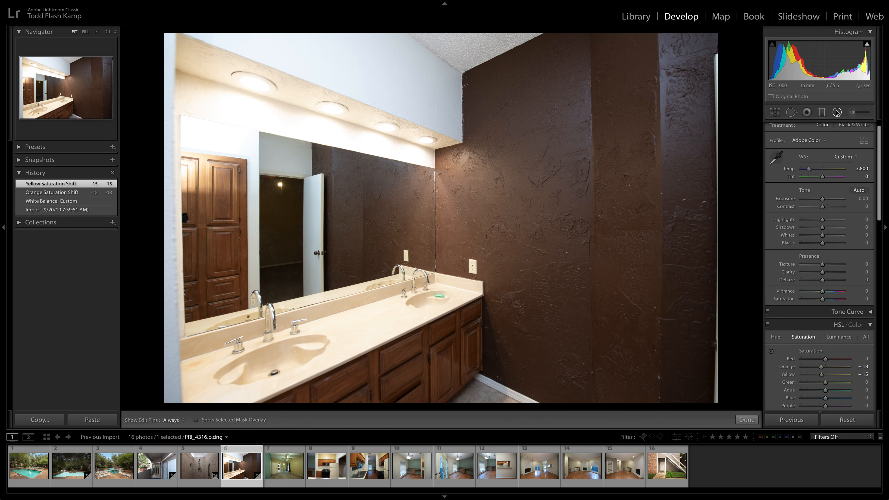
pyautogui.moveTo(181, 49); pyautogui.dragTo(424, 102)
pyautogui.moveTo(227, 48); pyautogui.dragTo(368, 115)
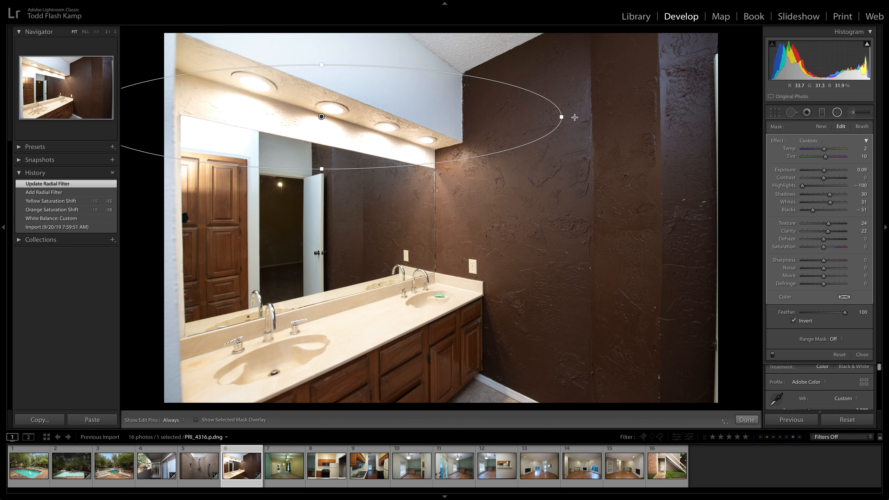
# - Rotate, shrink and reposition the radial filter so its ellipse follows the slanted light soffit above the mirror
pyautogui.moveTo(566, 126); pyautogui.dragTo(554, 192)
pyautogui.moveTo(307, 168); pyautogui.dragTo(315, 139)
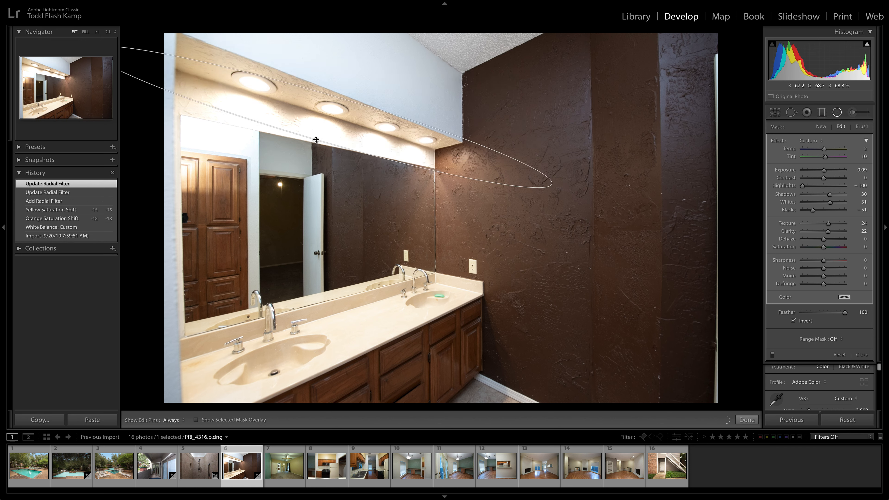
pyautogui.moveTo(552, 184); pyautogui.dragTo(479, 163)
pyautogui.moveTo(316, 140); pyautogui.dragTo(308, 163)
pyautogui.moveTo(321, 116); pyautogui.dragTo(300, 107)
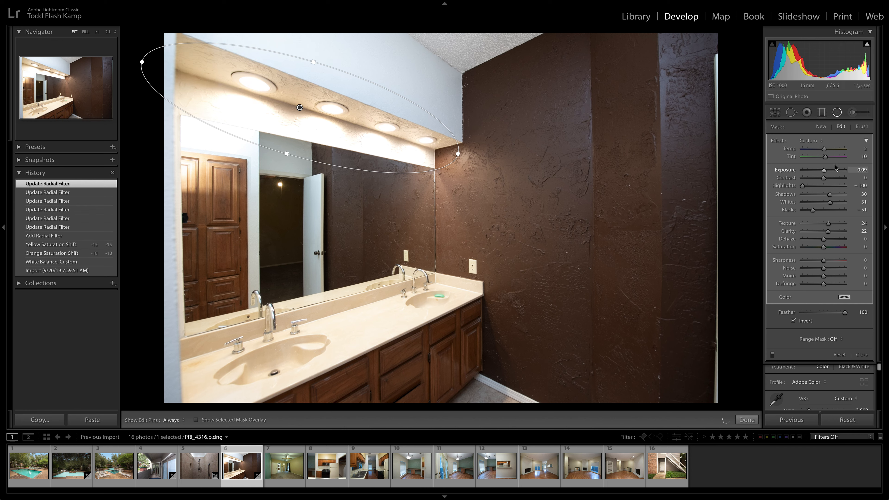
# - Reset the radial filter's effect sliders and set its Temp to -17
pyautogui.doubleClick(780, 141)
pyautogui.moveTo(823, 150); pyautogui.dragTo(820, 151)
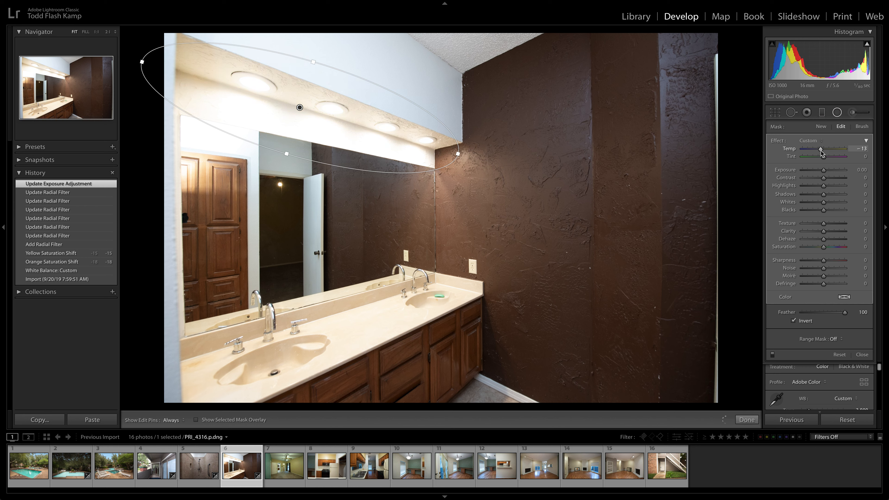
pyautogui.moveTo(822, 154); pyautogui.dragTo(820, 154)
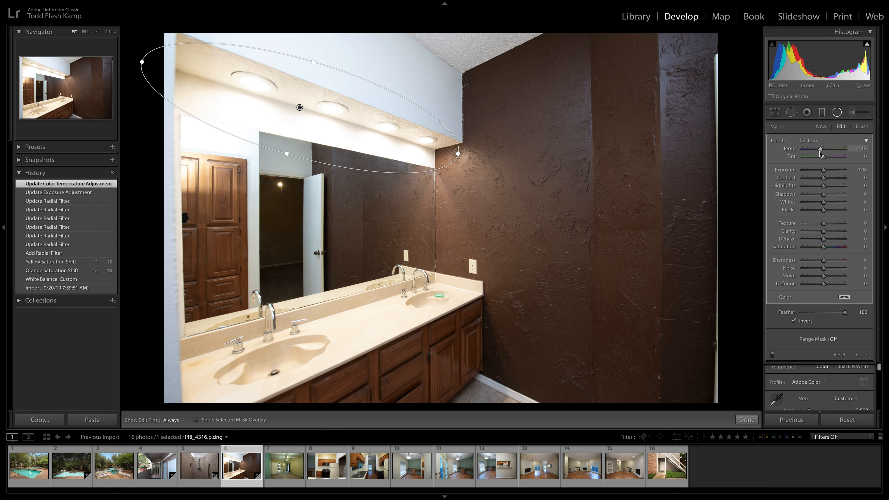
pyautogui.moveTo(820, 154); pyautogui.dragTo(820, 153)
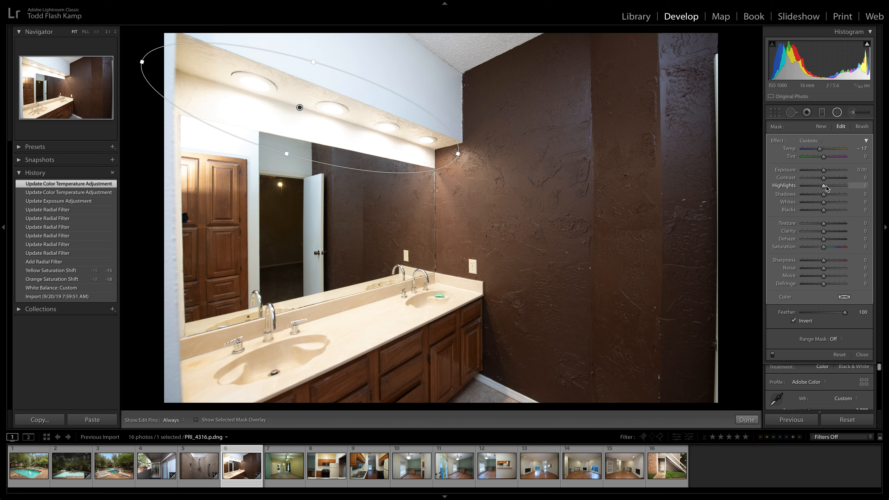
# - Set the radial filter's Highlights to -60 and Dehaze to 11, and close the filter
pyautogui.moveTo(825, 188); pyautogui.dragTo(812, 192)
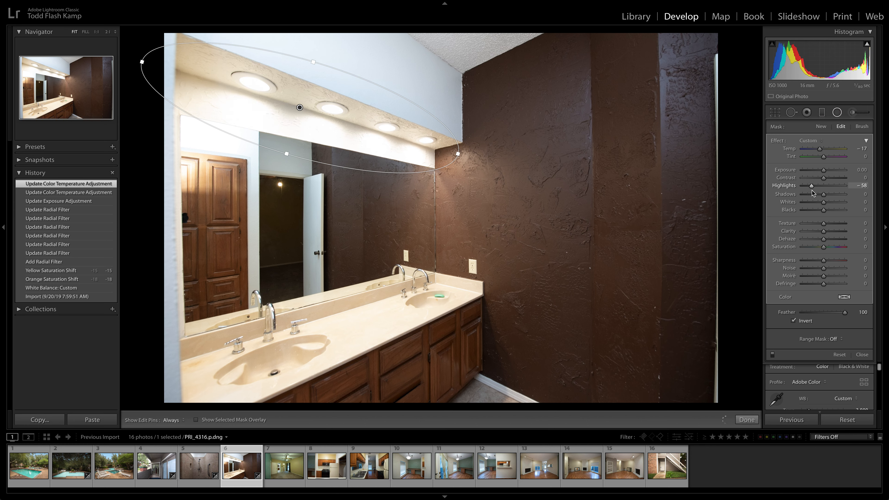
pyautogui.moveTo(813, 194); pyautogui.dragTo(814, 194)
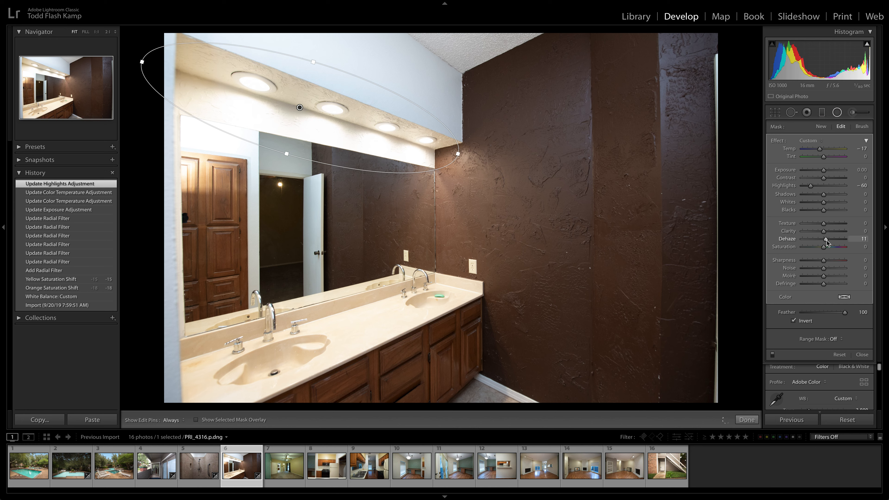
pyautogui.moveTo(827, 243); pyautogui.dragTo(826, 244)
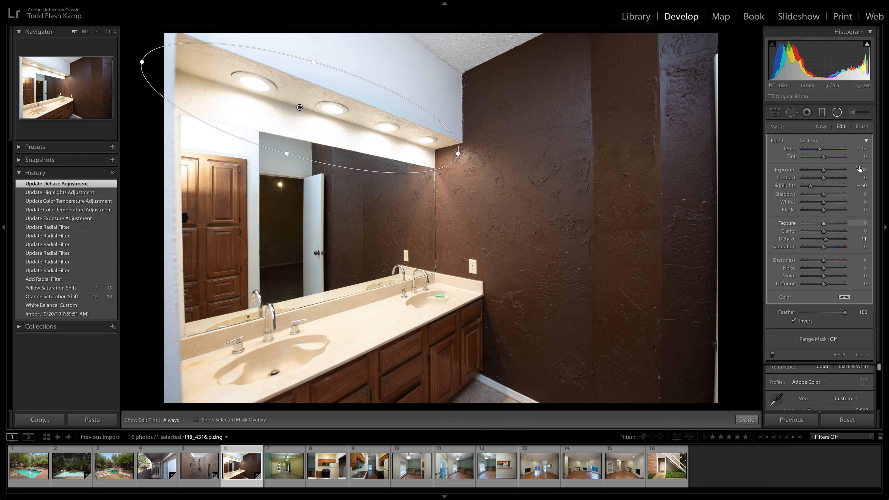
pyautogui.click(838, 112)
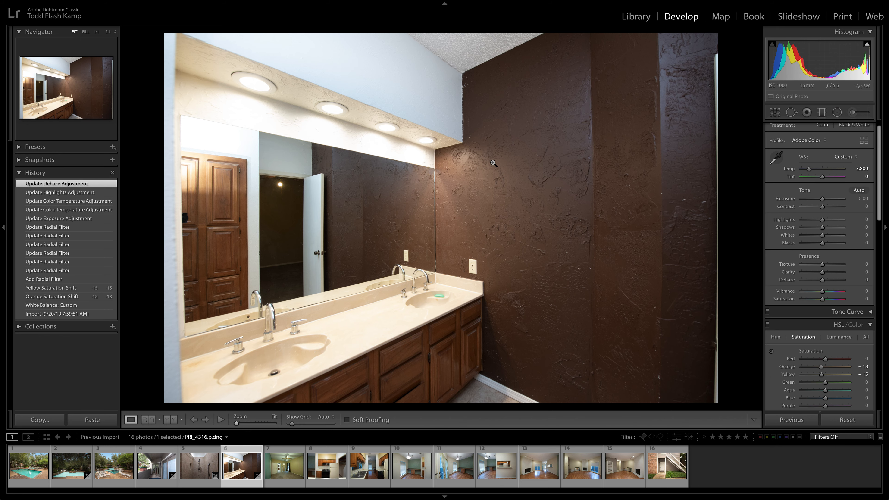
# - Compare earlier history states of the photo with the radial filter result and return to the latest Dehaze adjustment
pyautogui.click(87, 195)
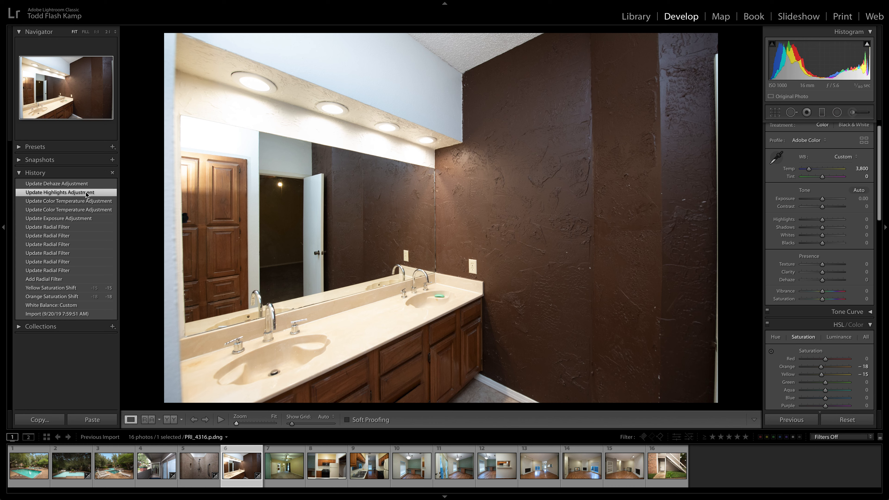
pyautogui.click(87, 185)
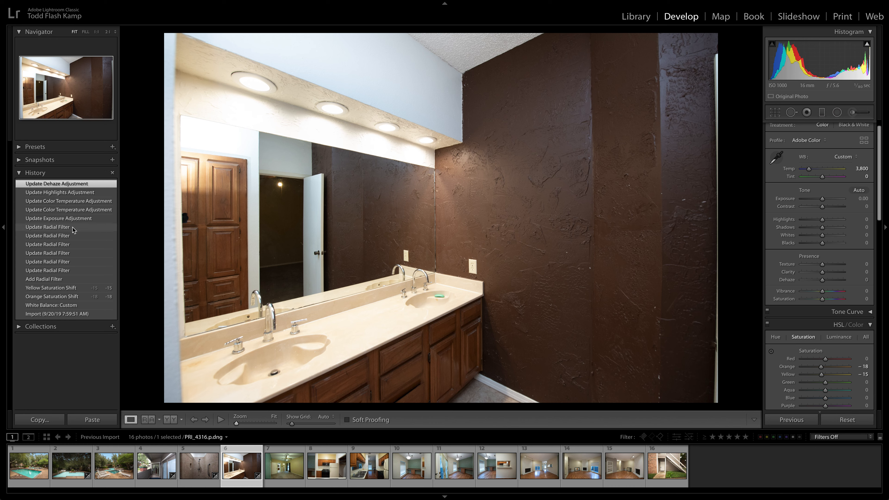
pyautogui.click(73, 227)
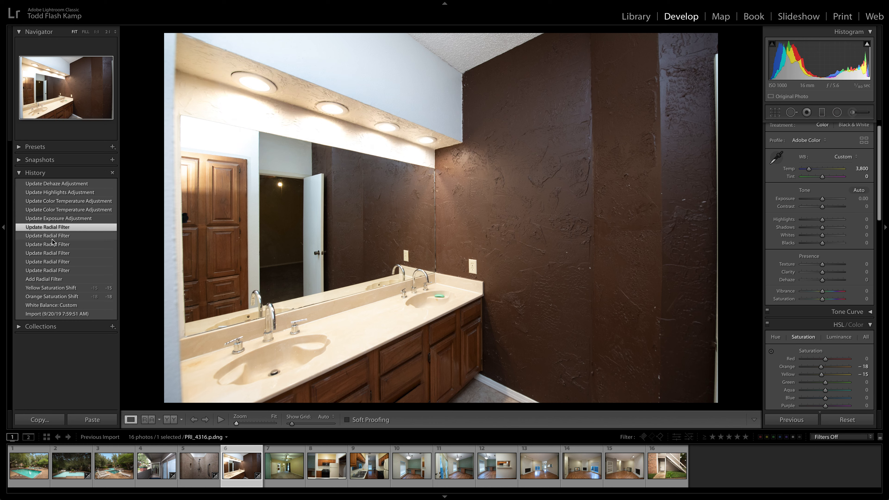
pyautogui.click(52, 279)
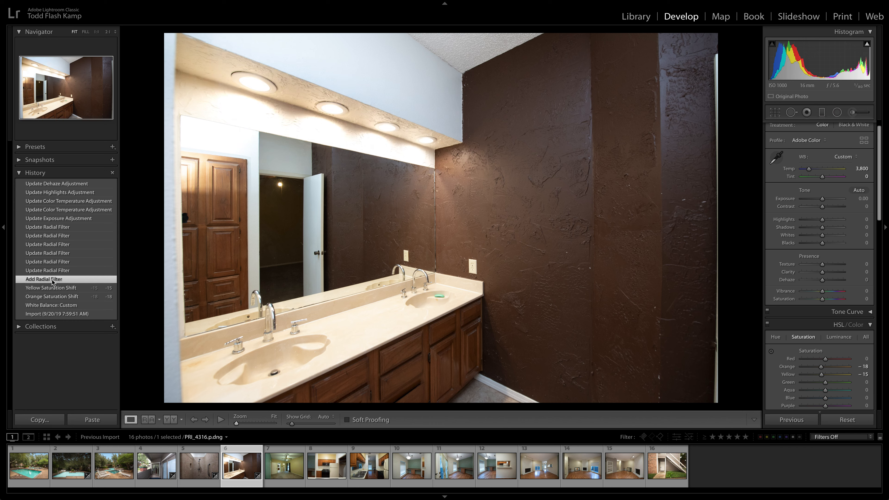
pyautogui.click(62, 288)
pyautogui.click(63, 297)
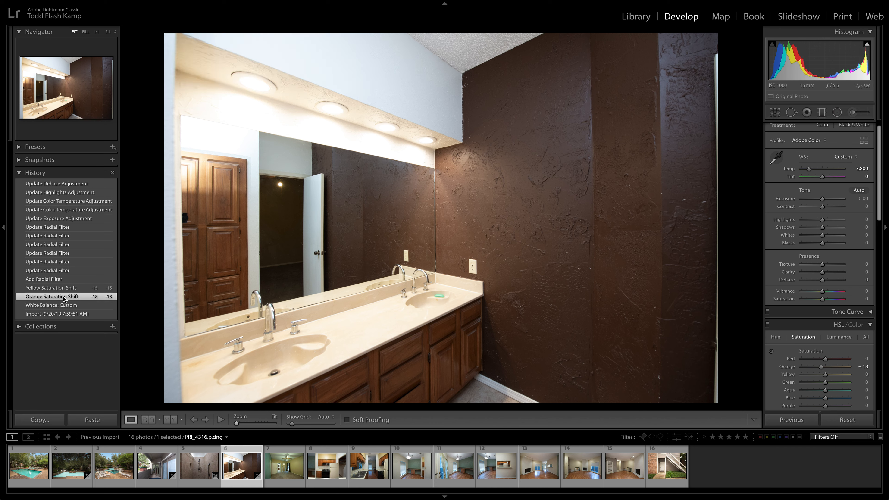
pyautogui.click(62, 183)
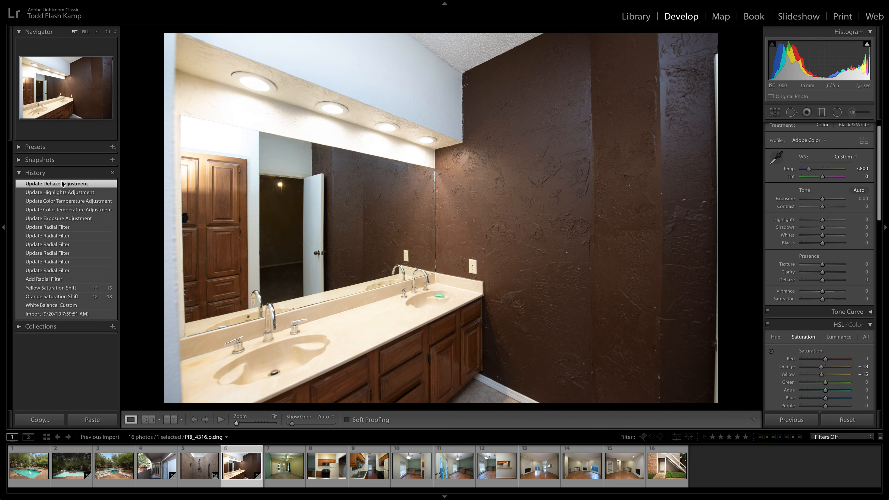
# - Set the photo's overall Highlights to -100, Shadows to +100 and Exposure to -0.45
pyautogui.scroll(1, 805, 196)
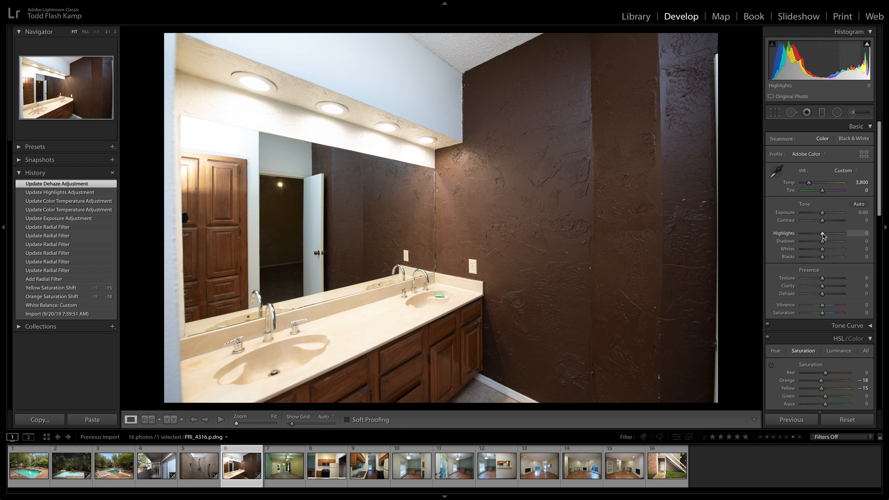
pyautogui.moveTo(822, 233); pyautogui.dragTo(820, 233)
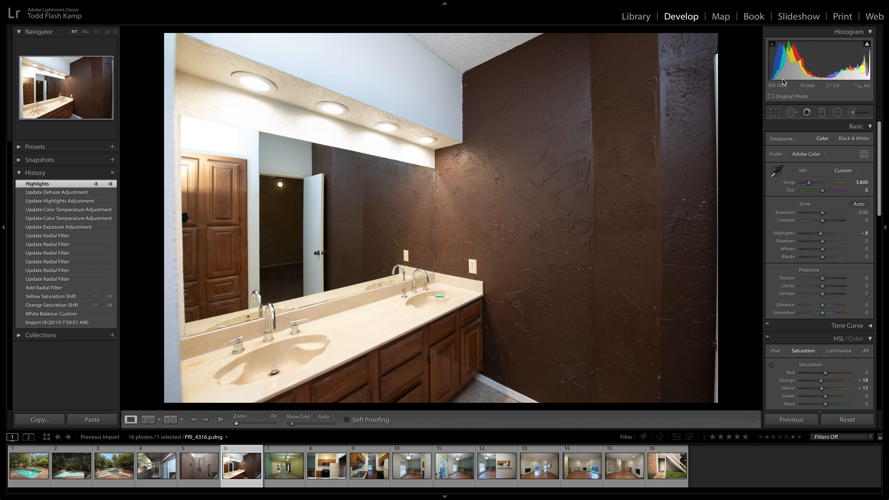
pyautogui.moveTo(821, 233); pyautogui.dragTo(844, 242)
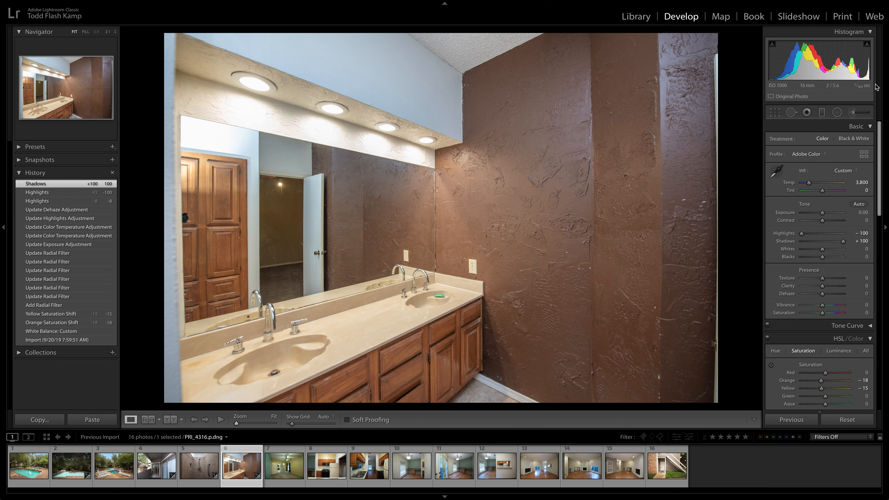
pyautogui.moveTo(823, 214); pyautogui.dragTo(821, 215)
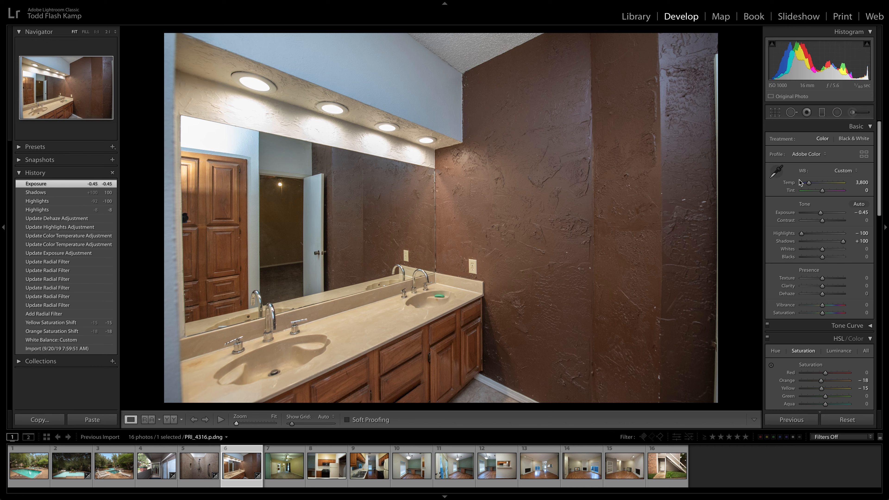
# - Set the photo's overall Dehaze to +16, Clarity to +4 and Vibrance to +4
pyautogui.scroll(-5, 879, 196)
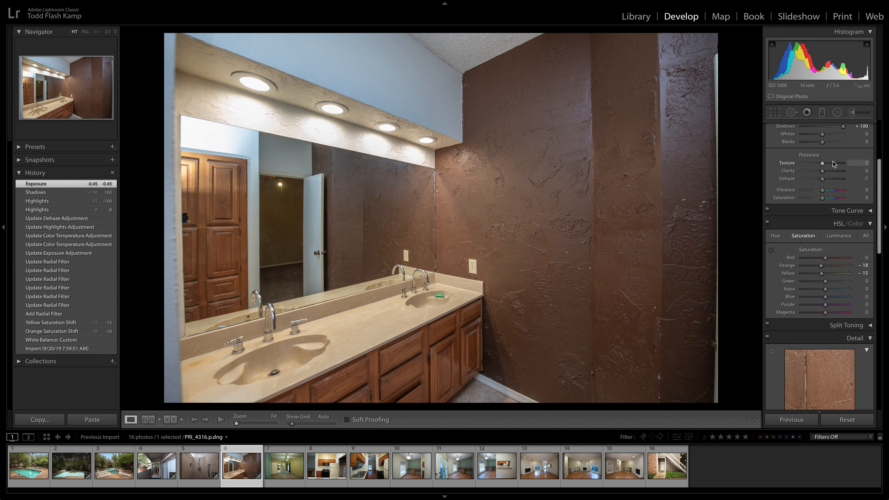
pyautogui.moveTo(824, 180)
pyautogui.mouseDown()
pyautogui.moveTo(824, 173)
pyautogui.moveTo(824, 192)
pyautogui.mouseUp()
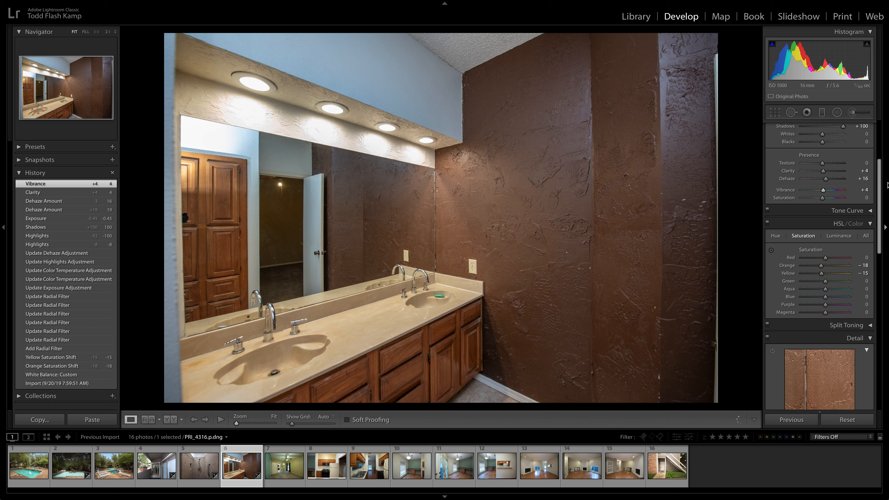
# - Enable chromatic aberration removal and lens profile corrections for the photo
pyautogui.moveTo(880, 175); pyautogui.dragTo(883, 255)
pyautogui.scroll(-2, 838, 242)
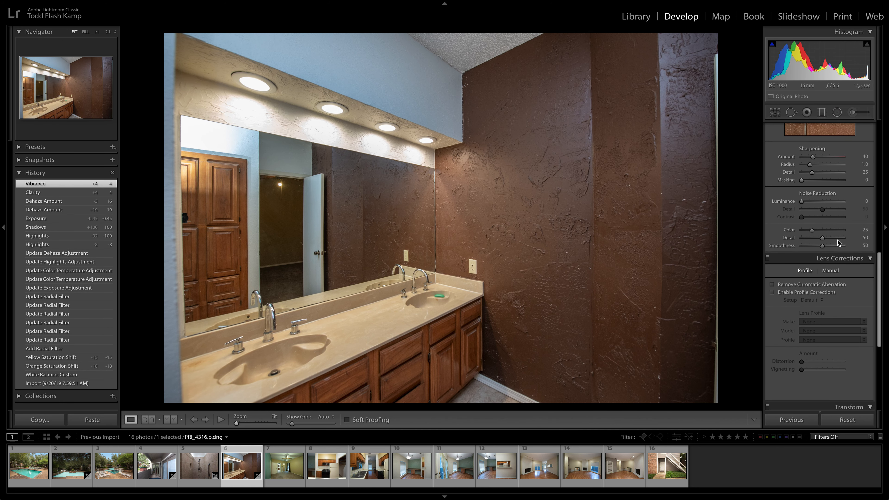
pyautogui.click(773, 292)
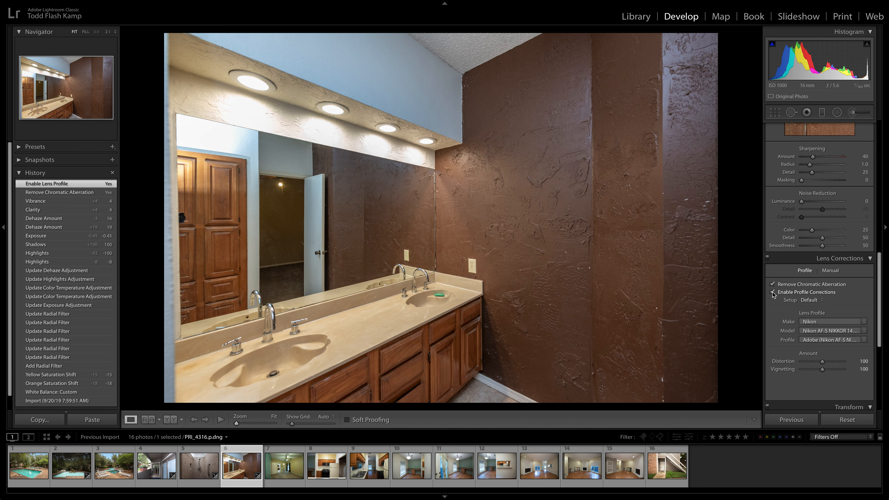
pyautogui.scroll(-5, 795, 314)
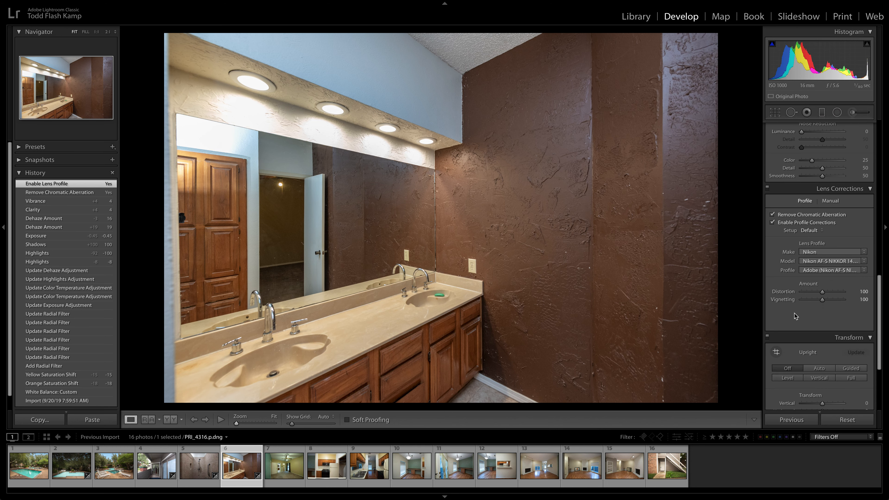
# - Correct the bathroom photo's perspective with automatic Upright and crop it tighter around the vanity and brown wall at the original aspect ratio
pyautogui.click(810, 258)
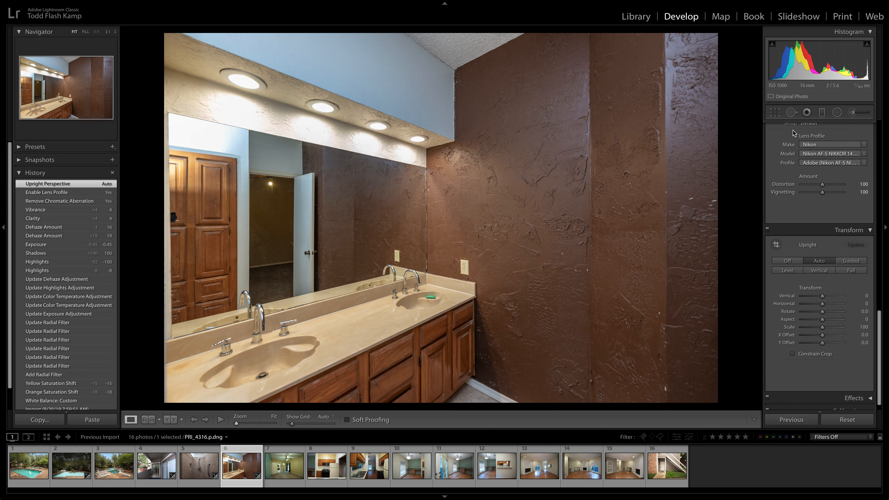
pyautogui.scroll(1, 783, 246)
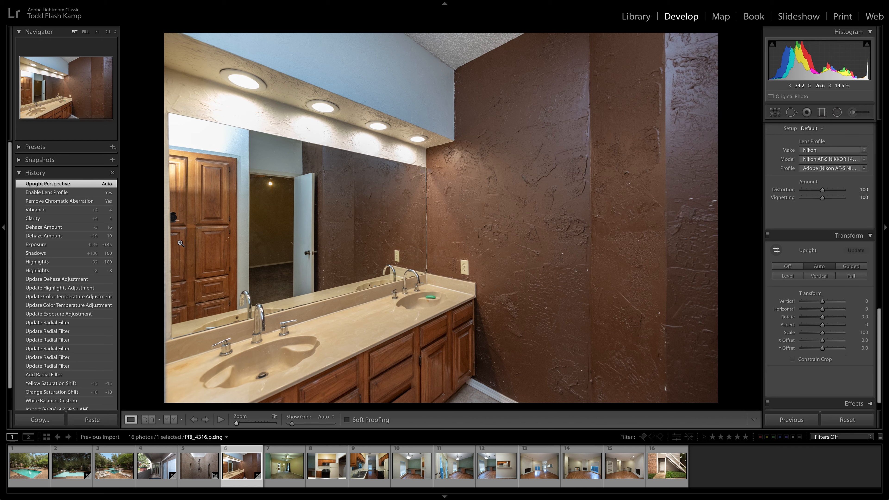
pyautogui.click(776, 112)
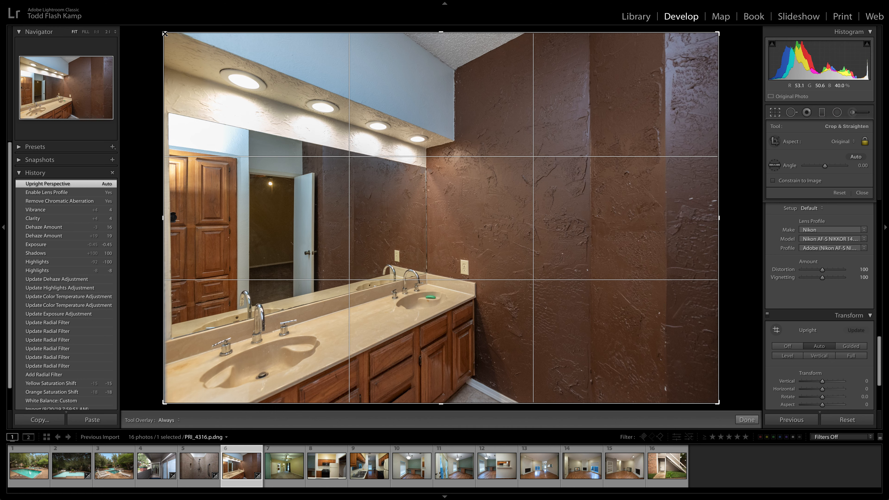
pyautogui.click(164, 34)
pyautogui.click(163, 33)
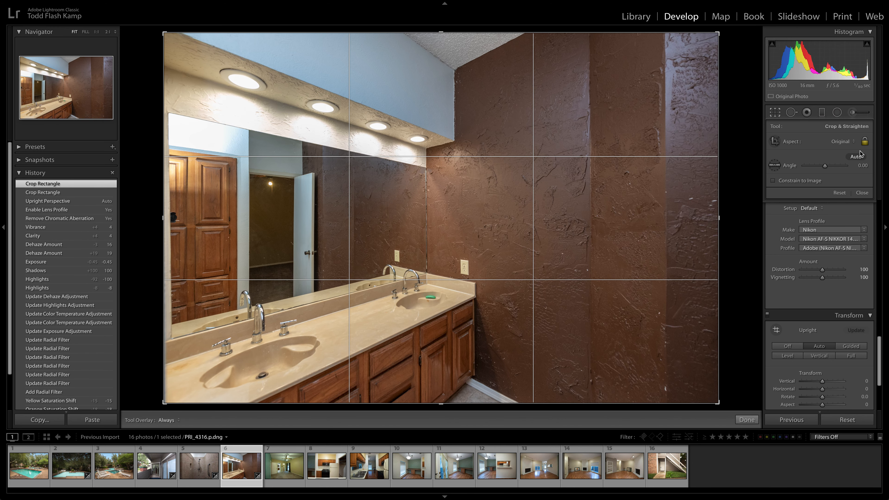
pyautogui.moveTo(164, 33); pyautogui.dragTo(169, 39)
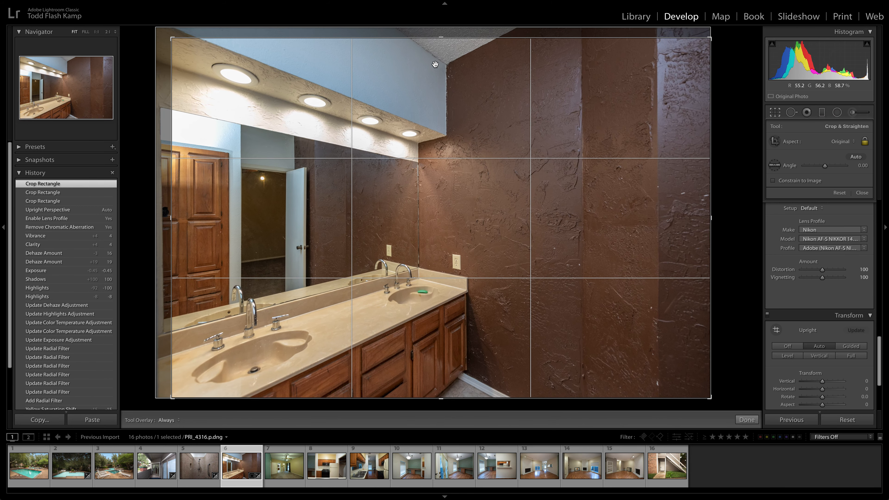
pyautogui.moveTo(472, 111); pyautogui.dragTo(471, 114)
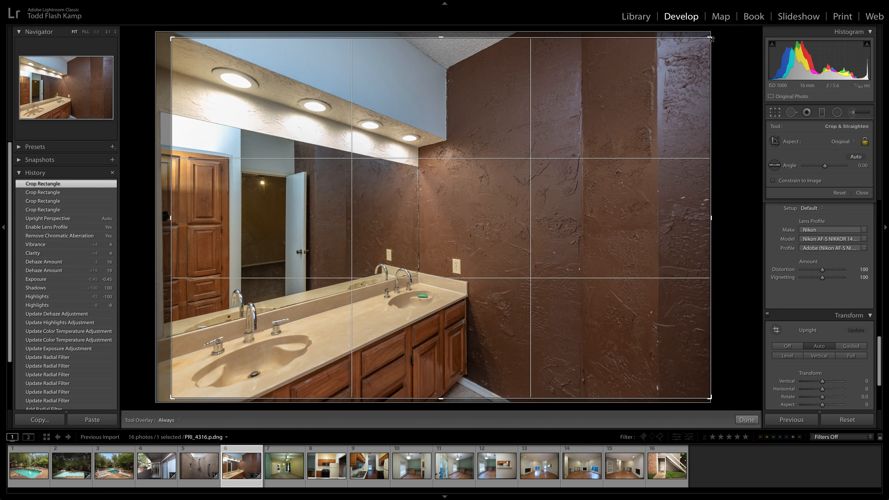
pyautogui.moveTo(711, 38); pyautogui.dragTo(698, 52)
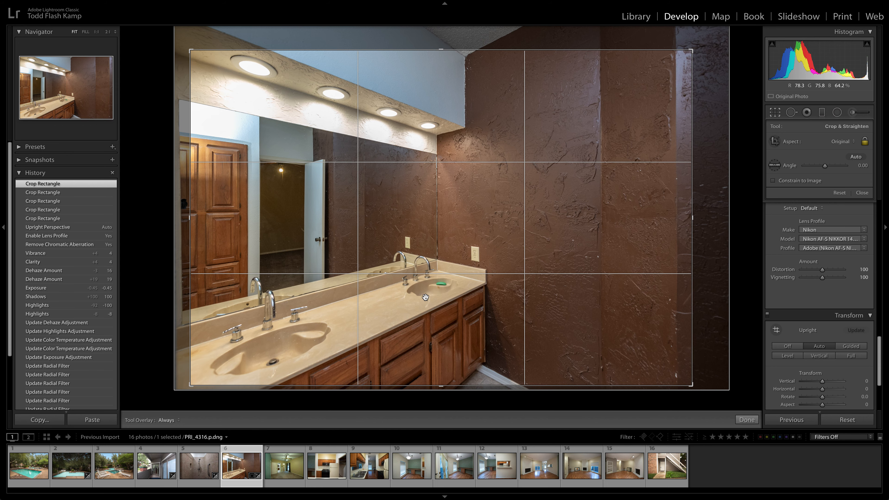
pyautogui.press('Return')
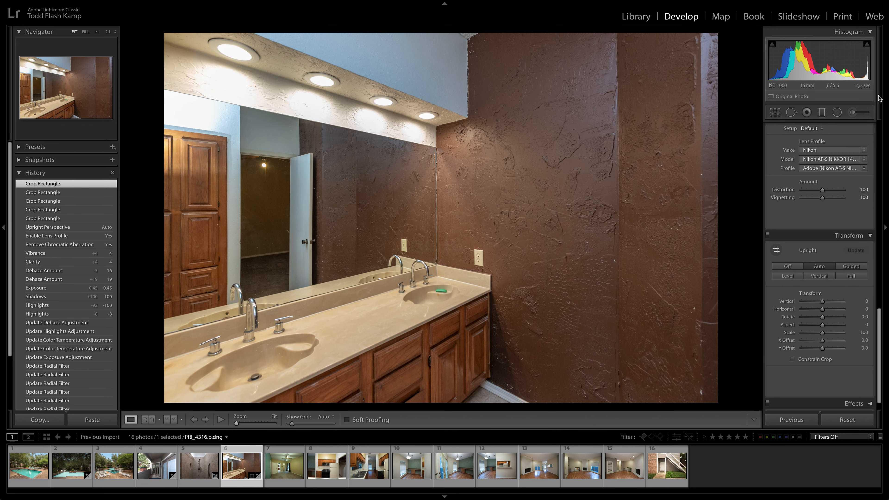
# - Add an inverted radial filter around the front sink and reset all its effect settings to zero
pyautogui.click(838, 112)
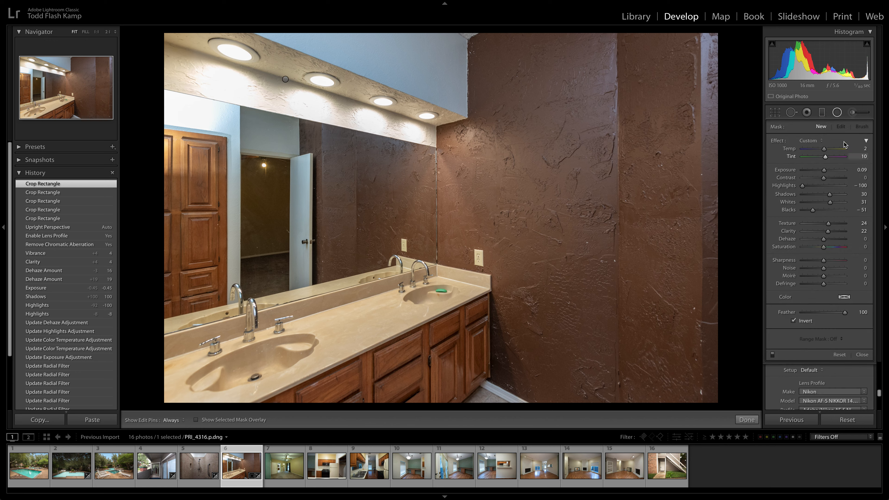
pyautogui.moveTo(226, 354); pyautogui.dragTo(126, 280)
pyautogui.moveTo(229, 357); pyautogui.dragTo(230, 357)
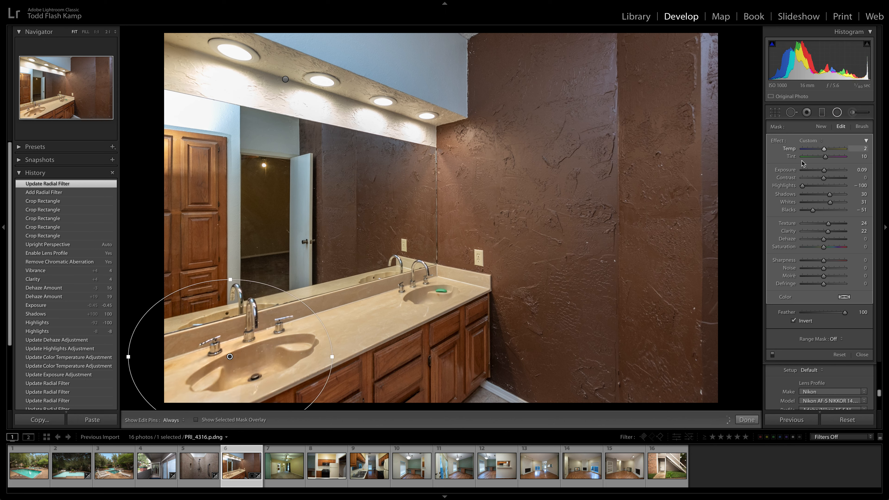
pyautogui.doubleClick(773, 142)
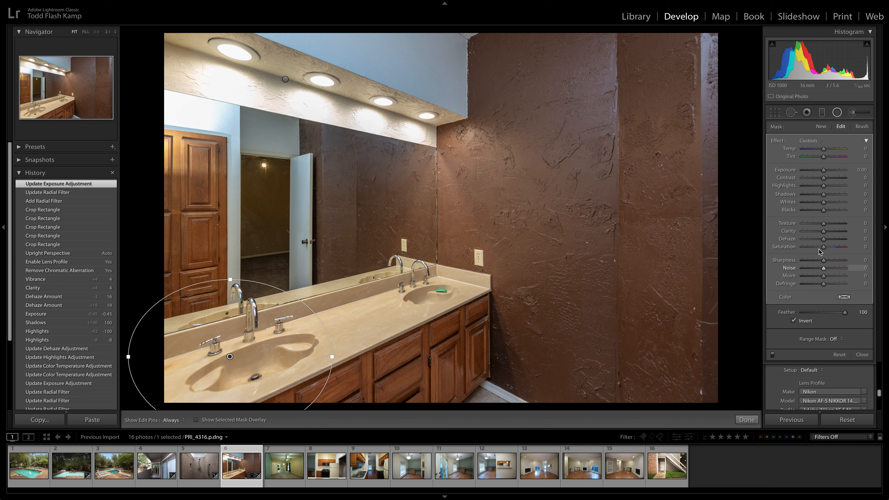
# - Set the sink filter's Sharpness to 64, Moiré to 42, Defringe to 100 and Feather to 29, comparing history before and after feathering
pyautogui.moveTo(824, 263); pyautogui.dragTo(837, 263)
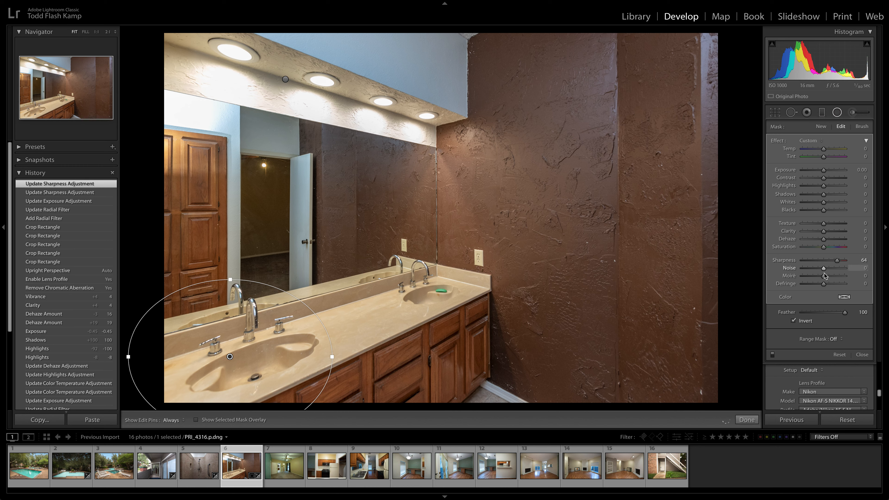
pyautogui.moveTo(824, 276); pyautogui.dragTo(849, 285)
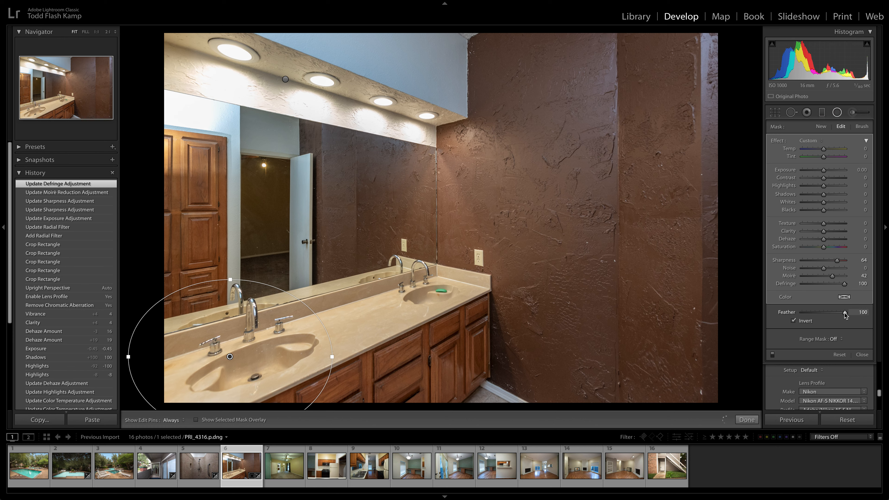
pyautogui.moveTo(844, 313); pyautogui.dragTo(815, 320)
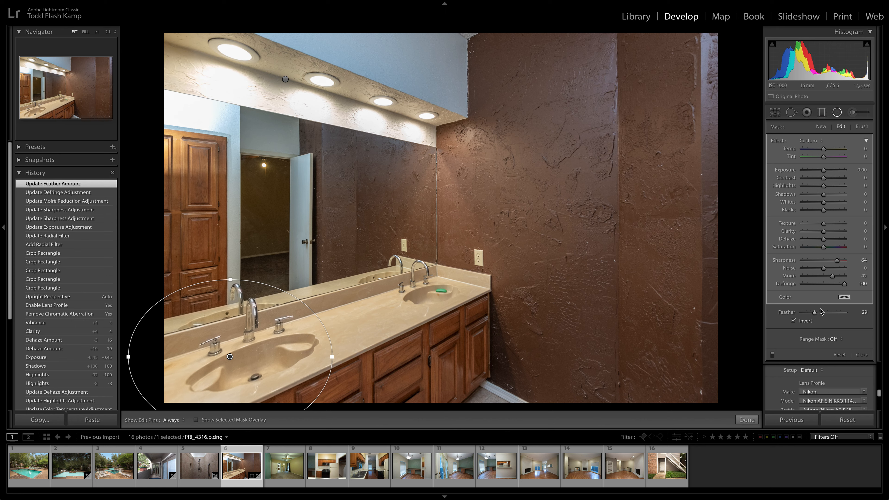
pyautogui.click(837, 113)
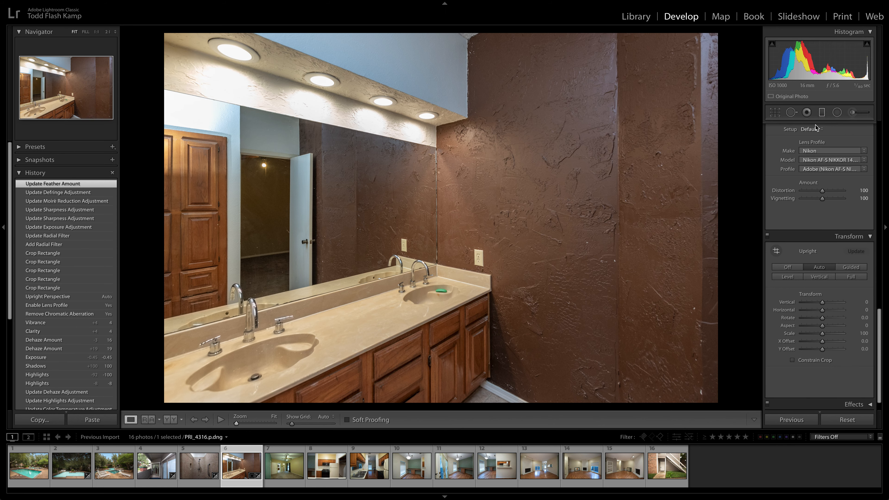
pyautogui.click(67, 192)
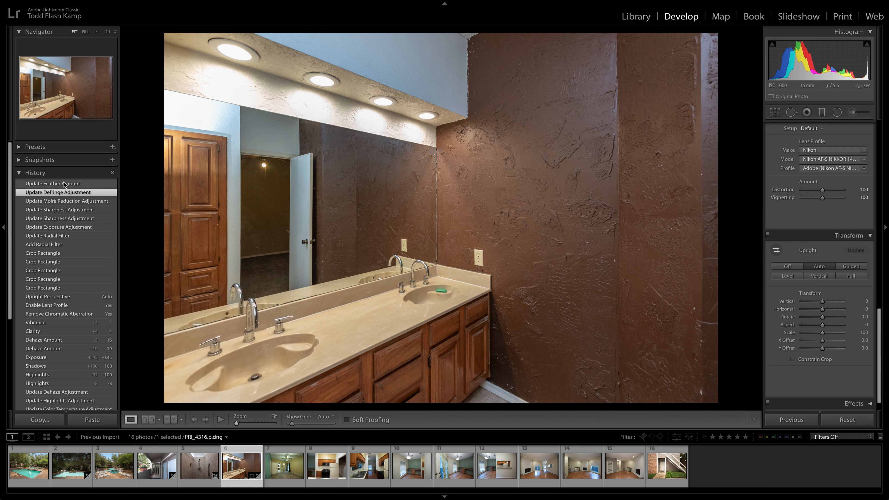
pyautogui.click(64, 185)
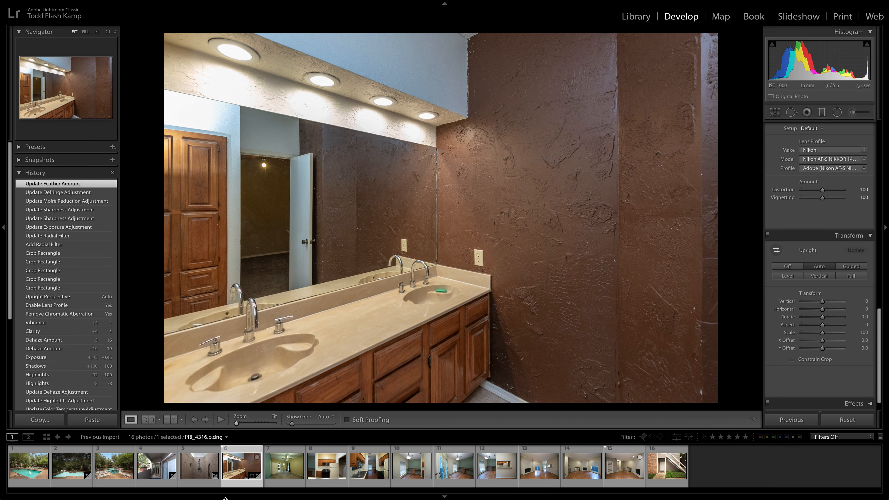
# - Switch to the carpeted bedroom photo with the ceiling fan and sample its white balance from the ceiling
pyautogui.click(275, 468)
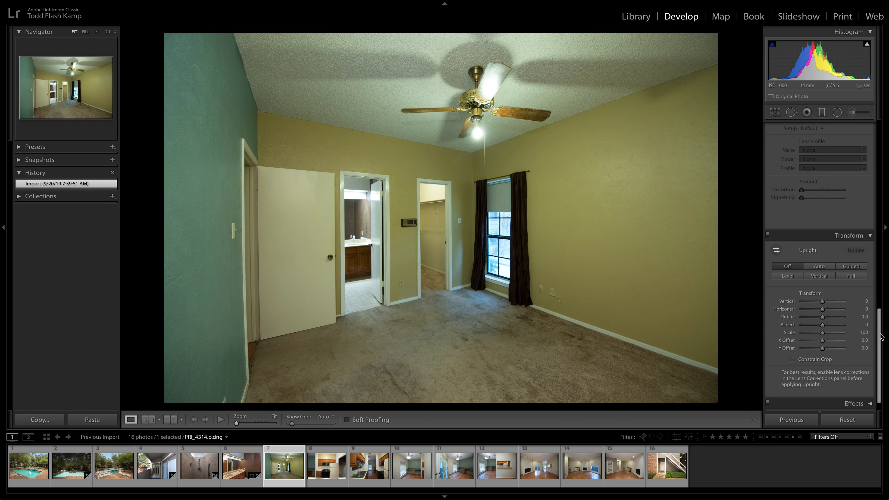
pyautogui.moveTo(881, 337); pyautogui.dragTo(879, 140)
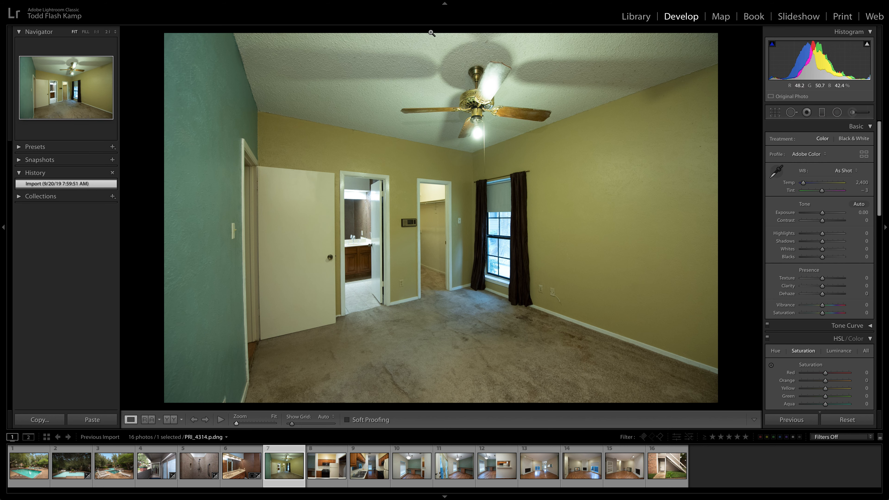
pyautogui.click(776, 173)
pyautogui.click(381, 87)
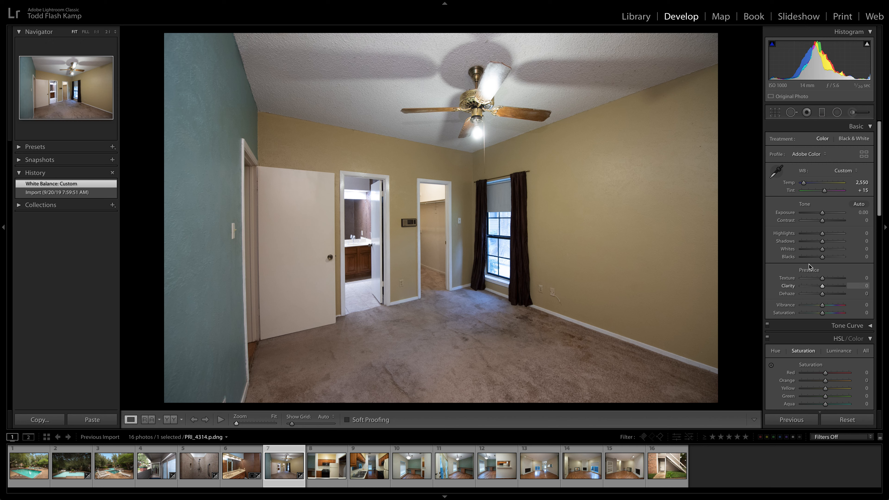
# - Set the bedroom photo's Highlights to -100, Shadows to +81 and Contrast to +53
pyautogui.moveTo(823, 238); pyautogui.dragTo(803, 245)
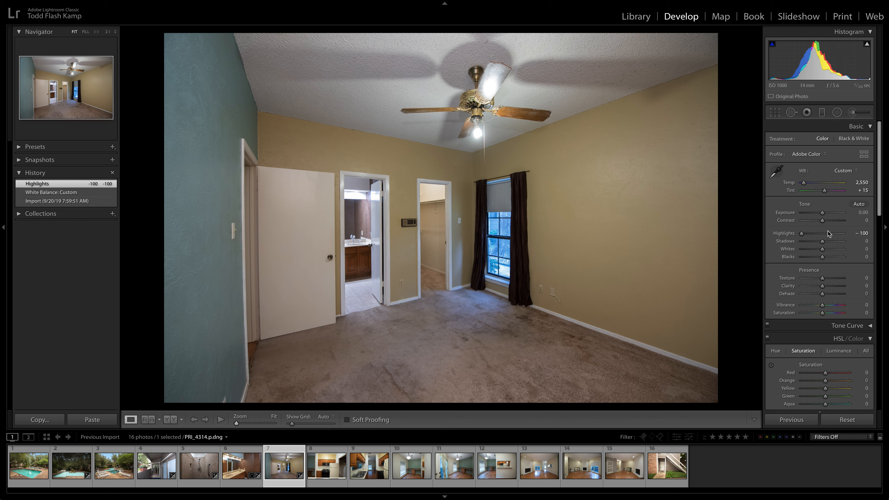
pyautogui.moveTo(822, 243); pyautogui.dragTo(840, 244)
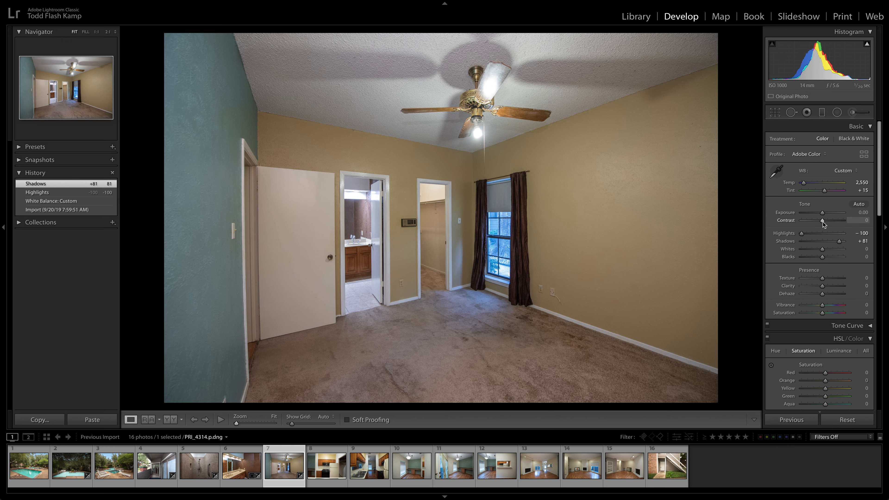
pyautogui.moveTo(824, 222); pyautogui.dragTo(834, 221)
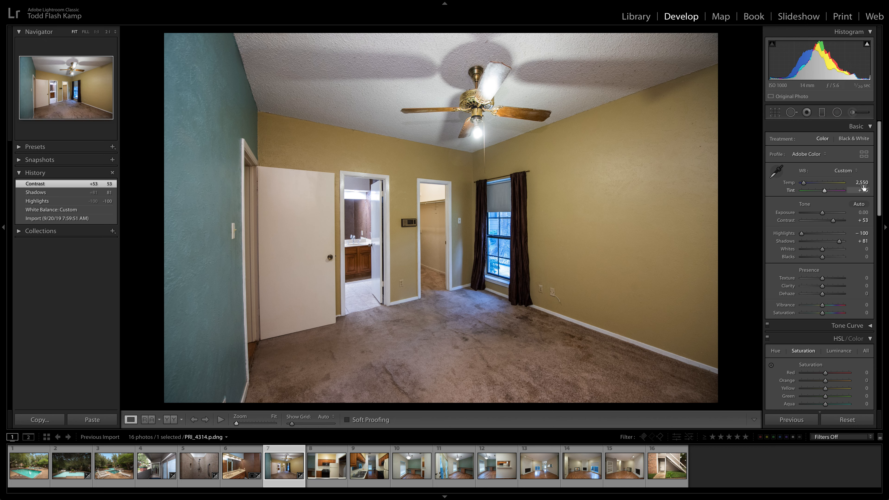
# - Set the bedroom photo's blue saturation to -59 and its sharpening amount to 46
pyautogui.moveTo(880, 186); pyautogui.dragTo(882, 232)
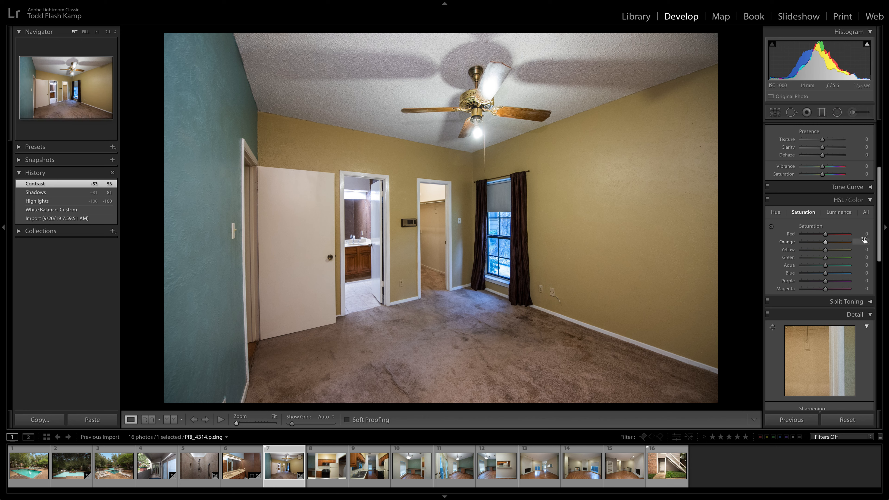
pyautogui.moveTo(825, 275); pyautogui.dragTo(811, 282)
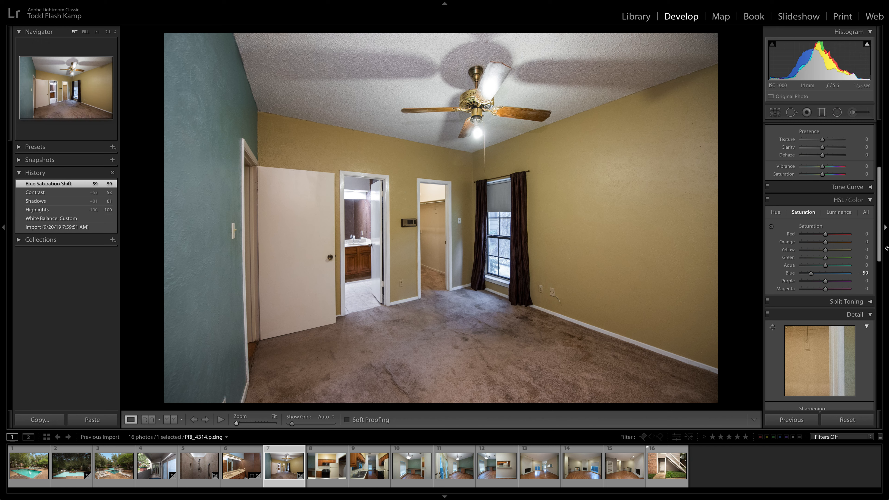
pyautogui.moveTo(880, 233); pyautogui.dragTo(880, 294)
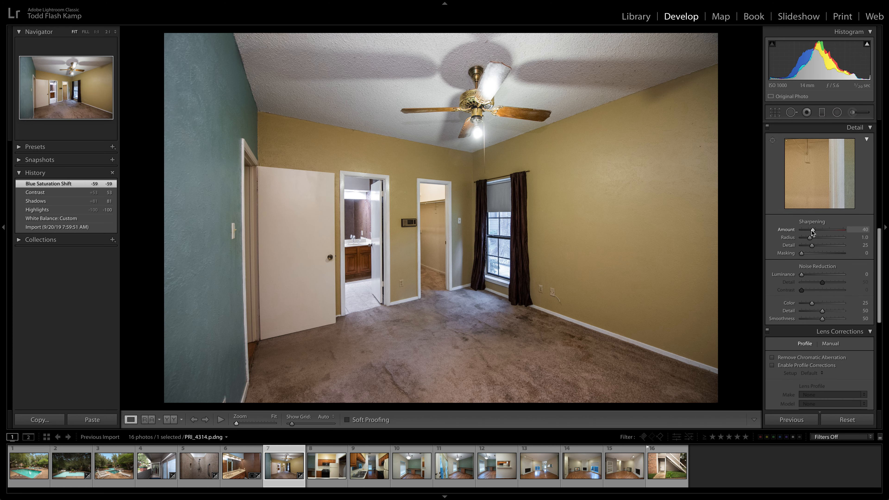
pyautogui.moveTo(812, 231); pyautogui.dragTo(815, 231)
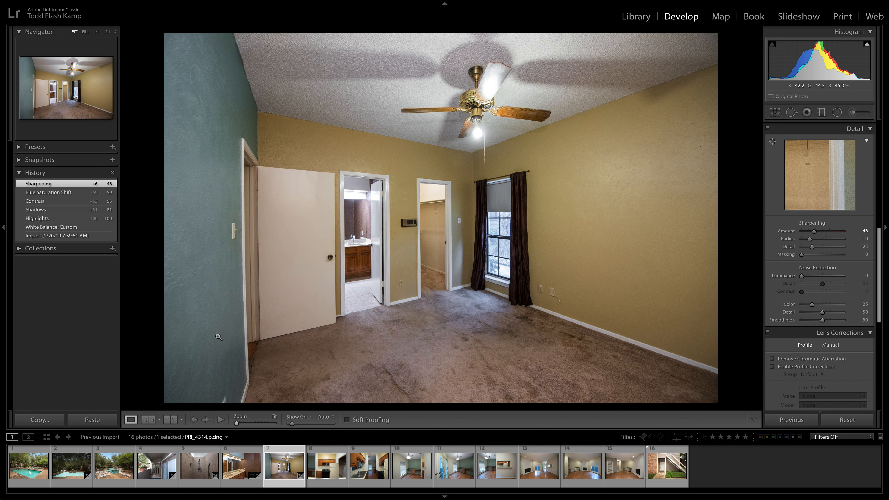
# - Enable chromatic aberration removal and lens profile corrections for the bedroom photo, and apply automatic Upright perspective
pyautogui.click(772, 359)
pyautogui.click(772, 366)
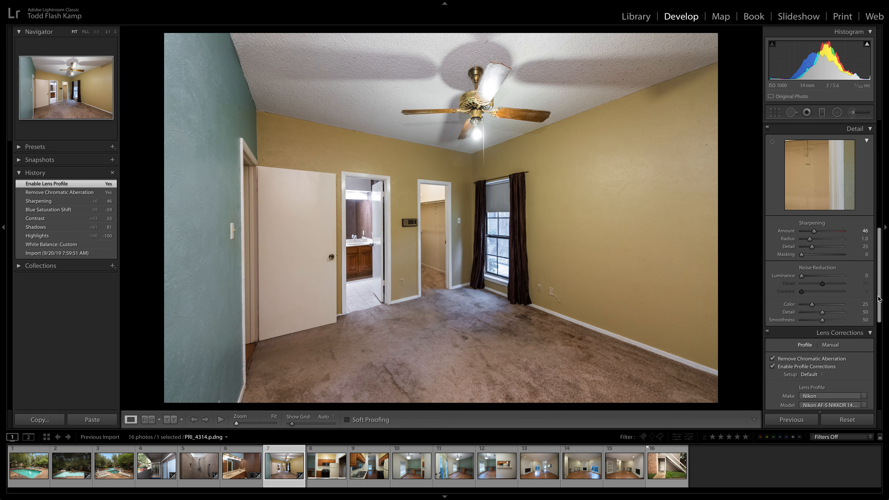
pyautogui.scroll(-10, 879, 299)
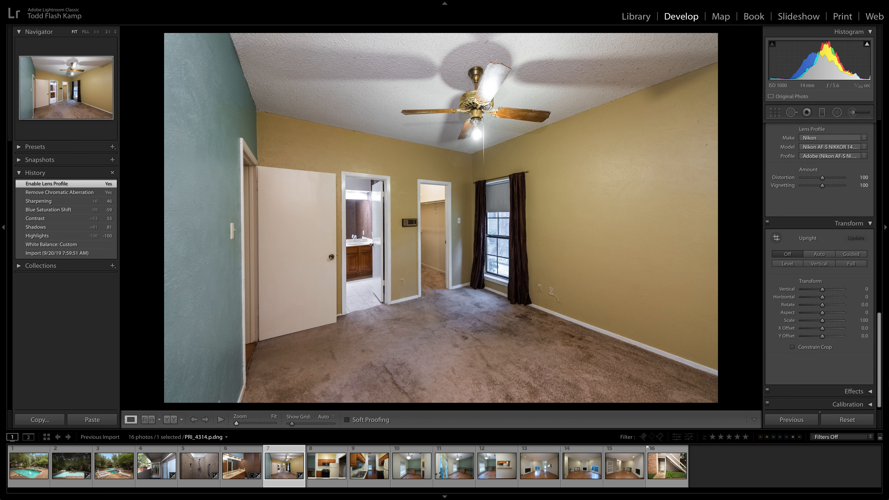
pyautogui.click(821, 256)
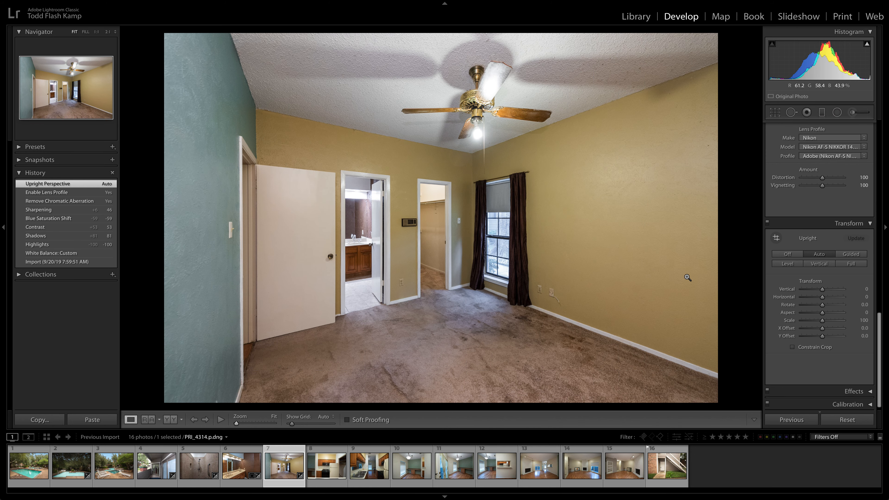
# - Move on to the kitchen photo with the refrigerator and sample its white balance from the ceiling strip above the cabinets
pyautogui.press('Right')
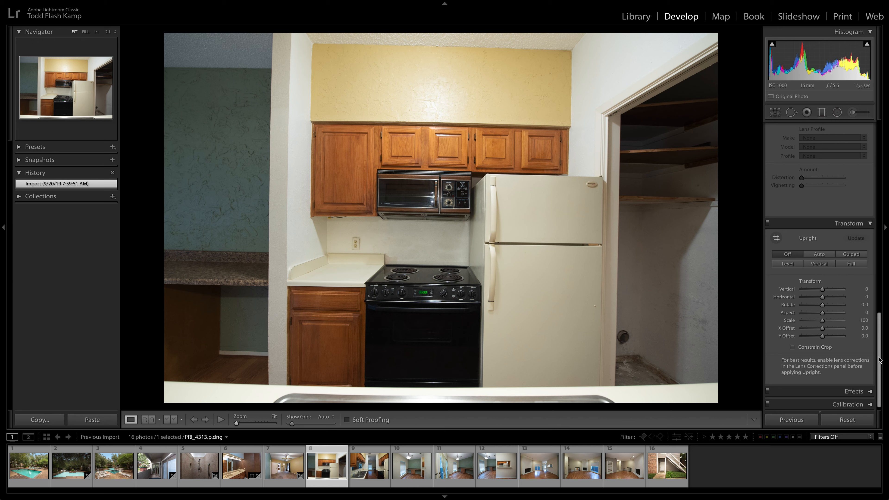
pyautogui.scroll(10, 851, 199)
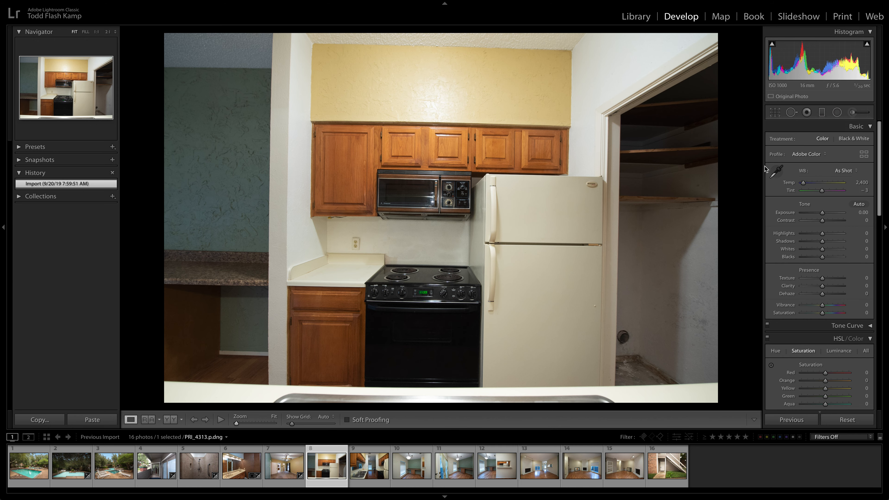
pyautogui.click(776, 171)
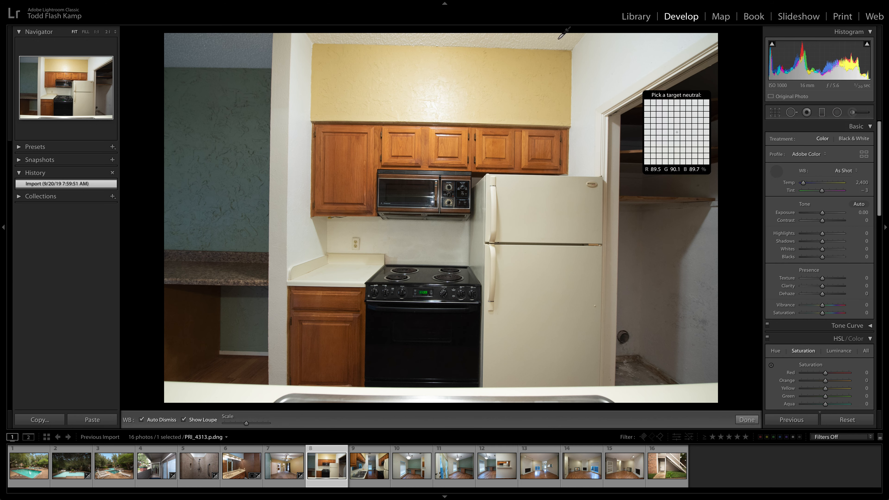
pyautogui.click(537, 34)
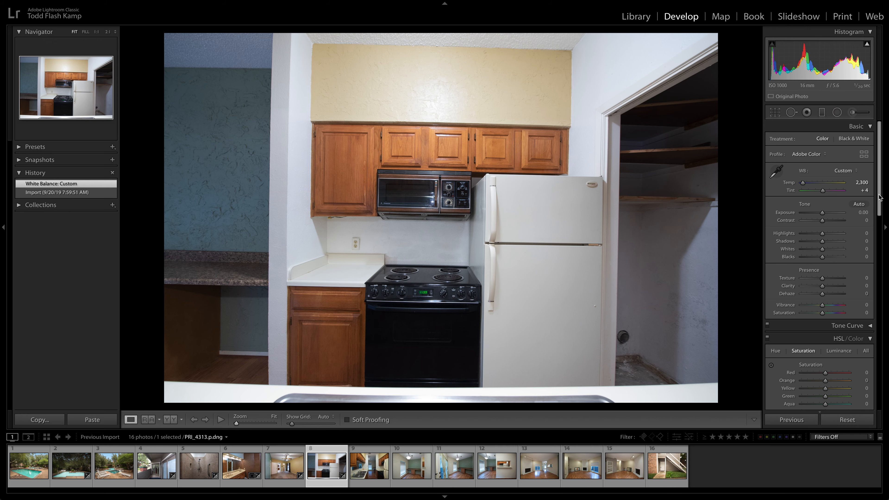
pyautogui.scroll(-7, 805, 210)
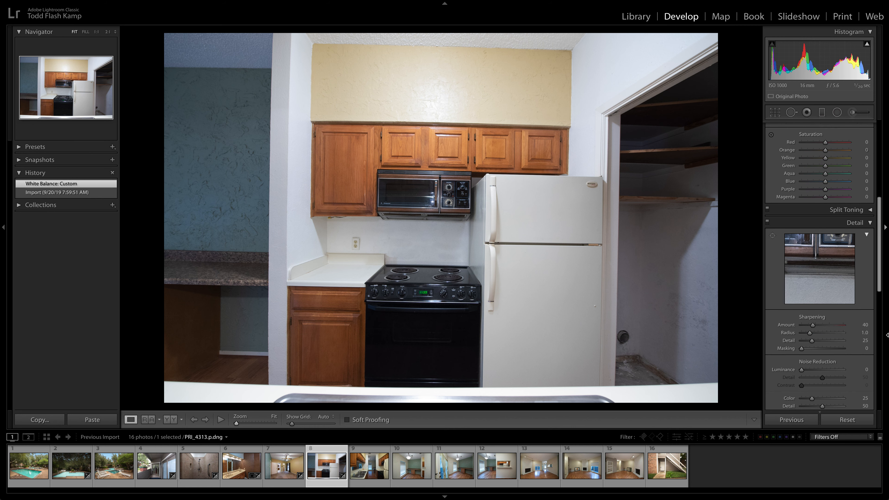
# - Enable chromatic aberration removal and lens profile corrections for the refrigerator kitchen photo, and apply automatic Upright perspective
pyautogui.scroll(-5, 877, 247)
pyautogui.click(772, 276)
pyautogui.click(772, 284)
pyautogui.scroll(-5, 877, 277)
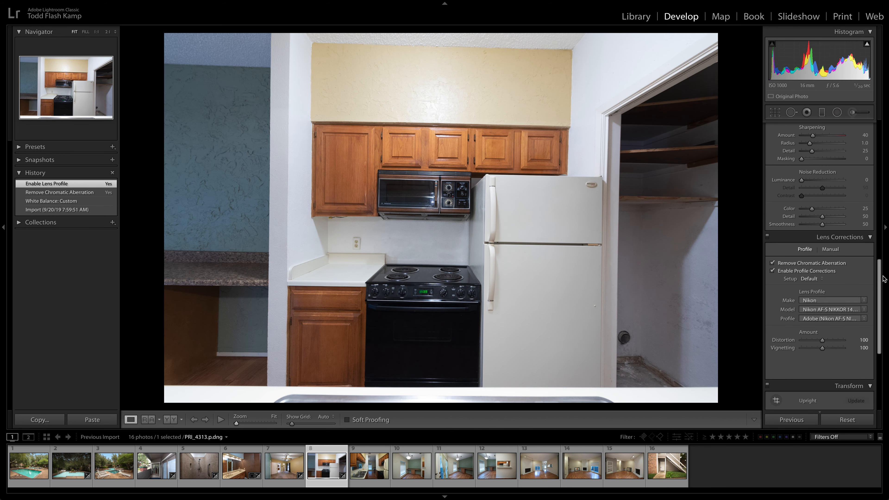
pyautogui.click(819, 276)
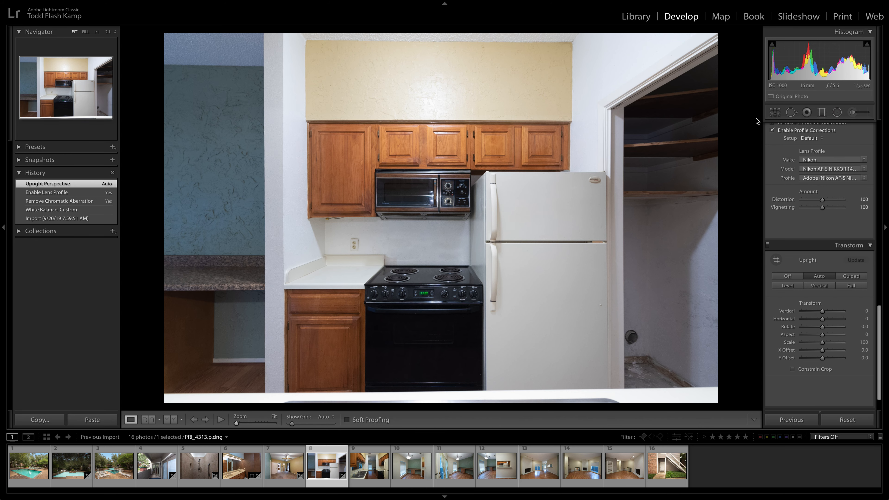
# - Move on to the kitchen photo with the double sink and set its Exposure to +0.35 and Contrast to -22
pyautogui.press('Right')
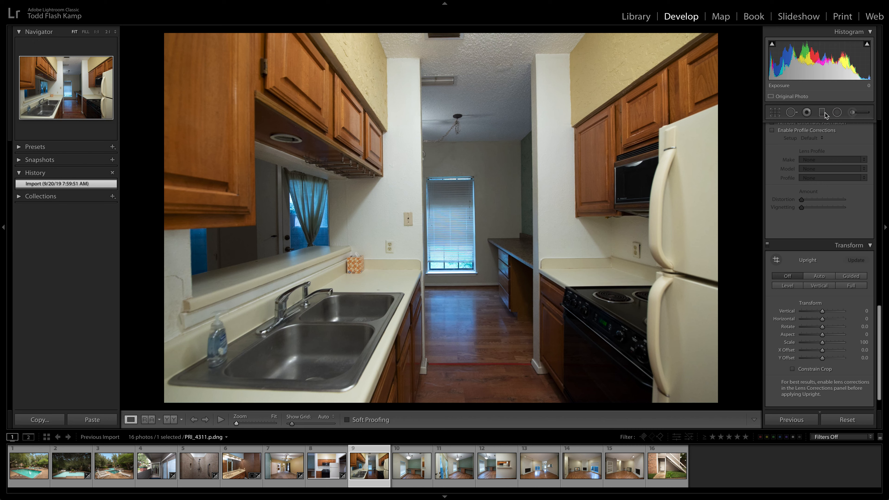
pyautogui.moveTo(879, 317); pyautogui.dragTo(879, 130)
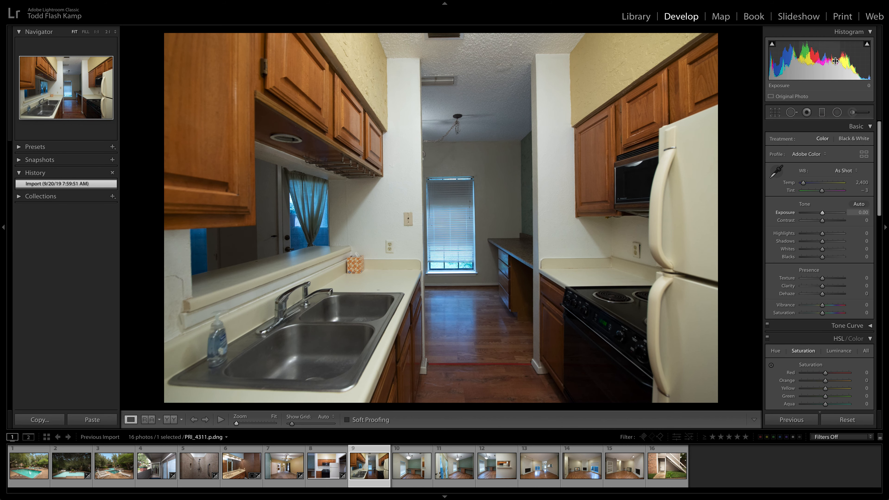
pyautogui.moveTo(823, 212); pyautogui.dragTo(824, 214)
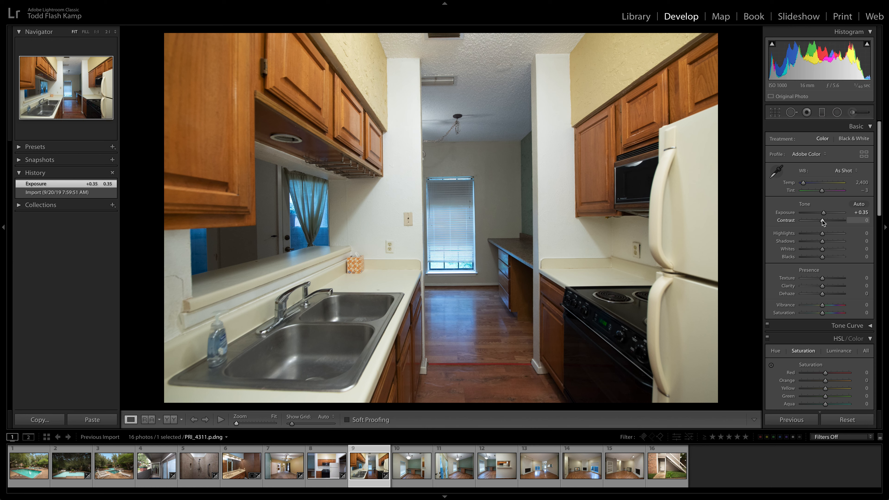
pyautogui.moveTo(821, 220); pyautogui.dragTo(818, 221)
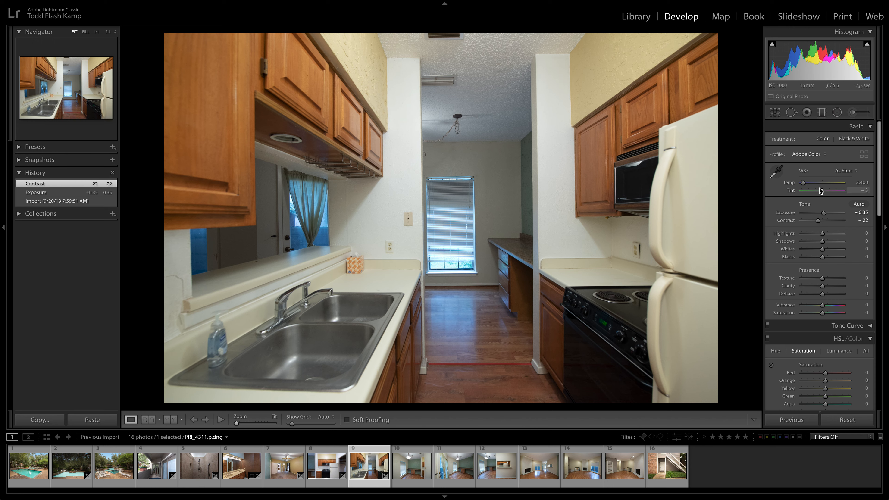
# - Correct the sink photo's color by sampling white balance from the ceiling and setting Vibrance to +11 and blue saturation to -36
pyautogui.click(775, 176)
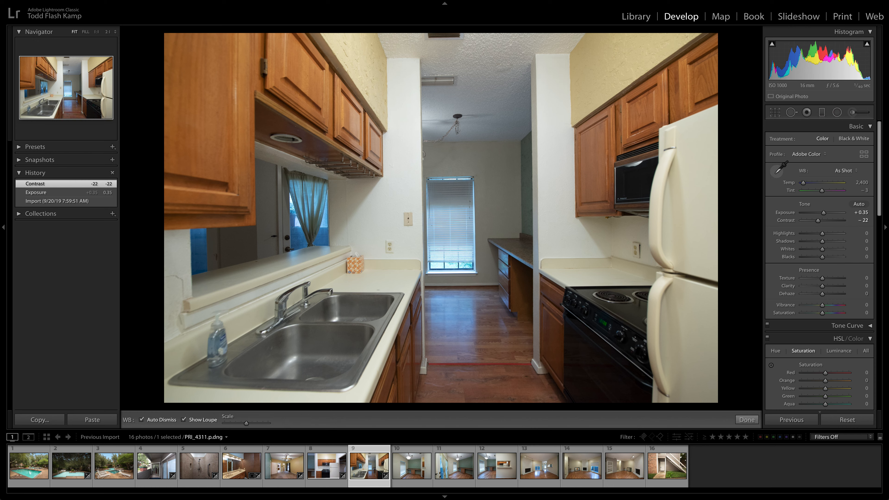
pyautogui.click(494, 50)
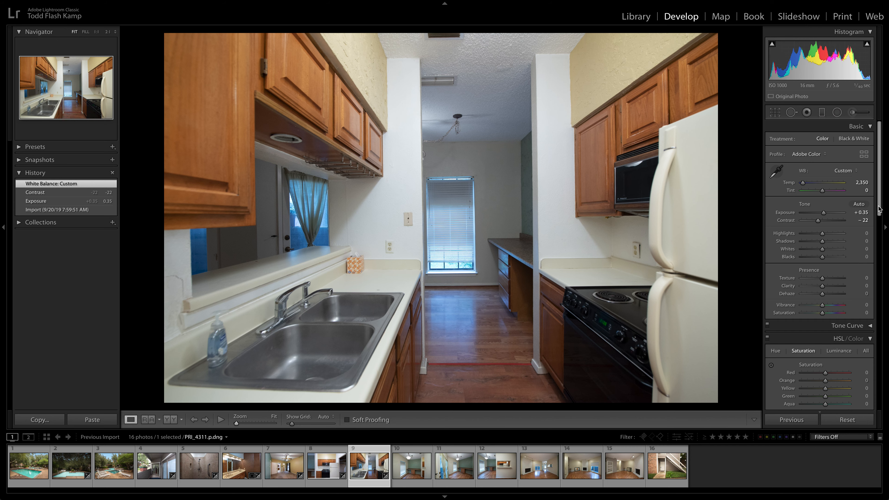
pyautogui.scroll(-5, 832, 176)
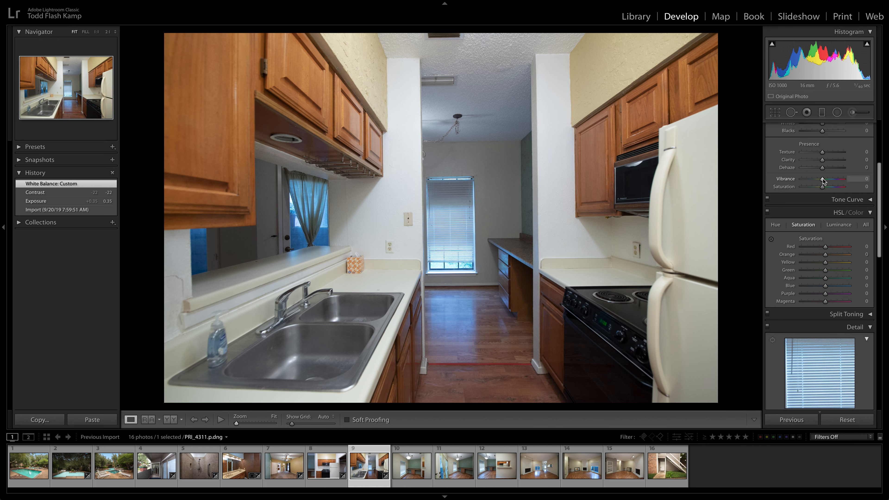
pyautogui.moveTo(823, 180); pyautogui.dragTo(825, 180)
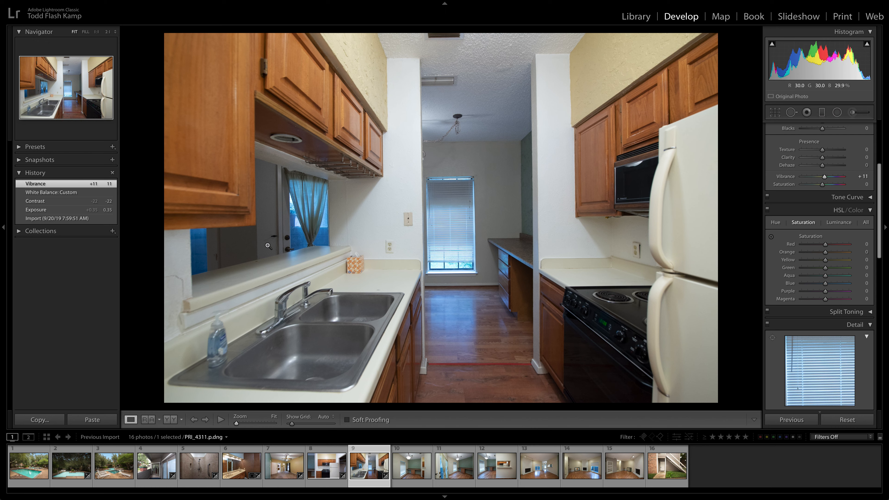
pyautogui.click(817, 284)
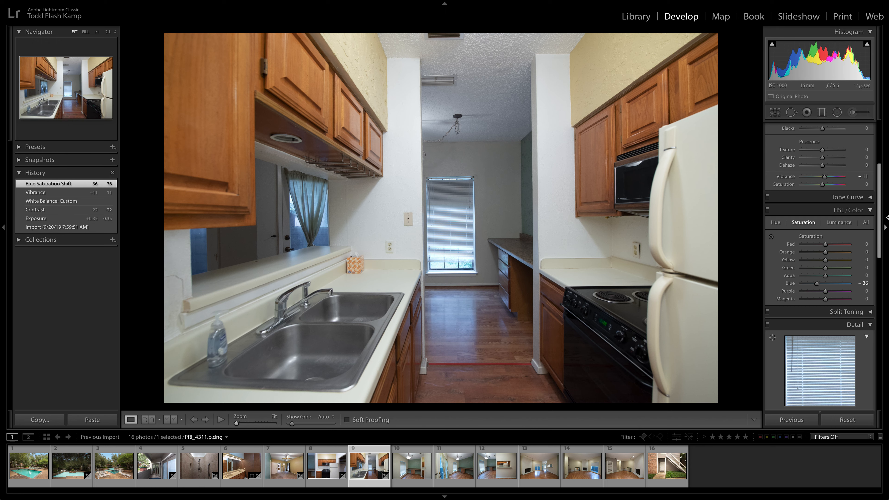
# - Enable chromatic aberration removal and lens profile corrections for the double-sink kitchen photo, and apply automatic Upright perspective
pyautogui.moveTo(881, 210); pyautogui.dragTo(886, 293)
pyautogui.click(773, 305)
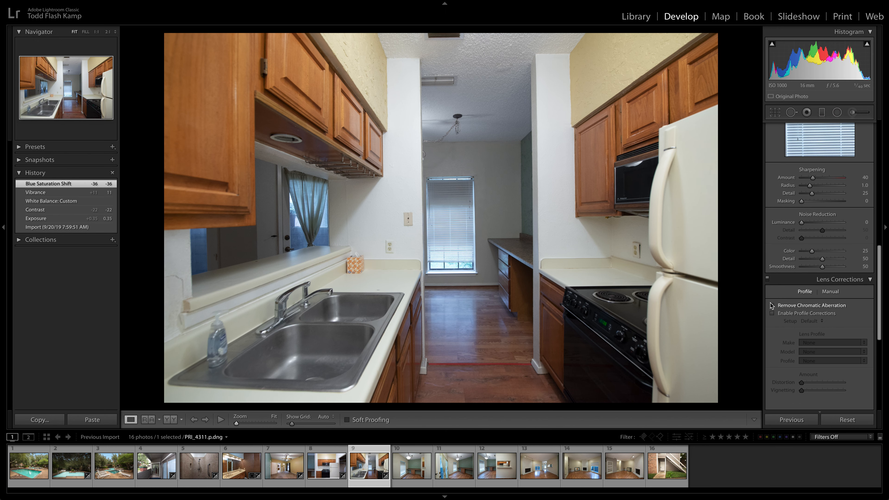
pyautogui.click(773, 313)
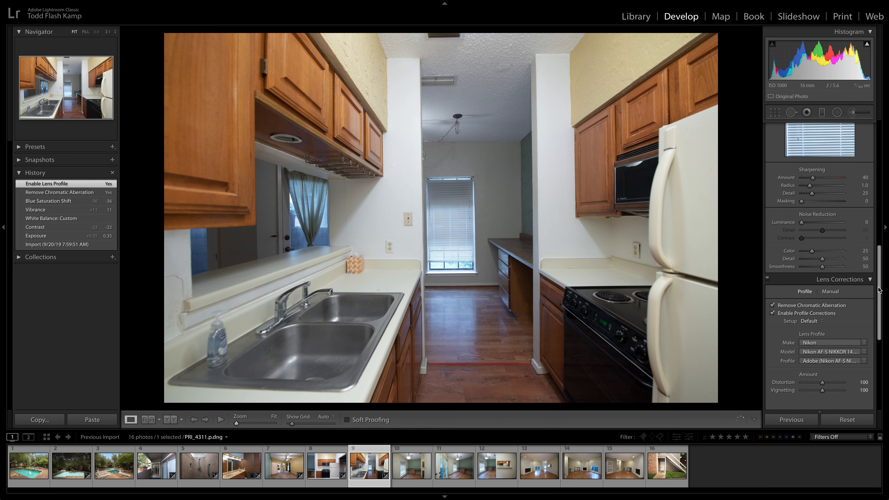
pyautogui.moveTo(881, 291); pyautogui.dragTo(883, 345)
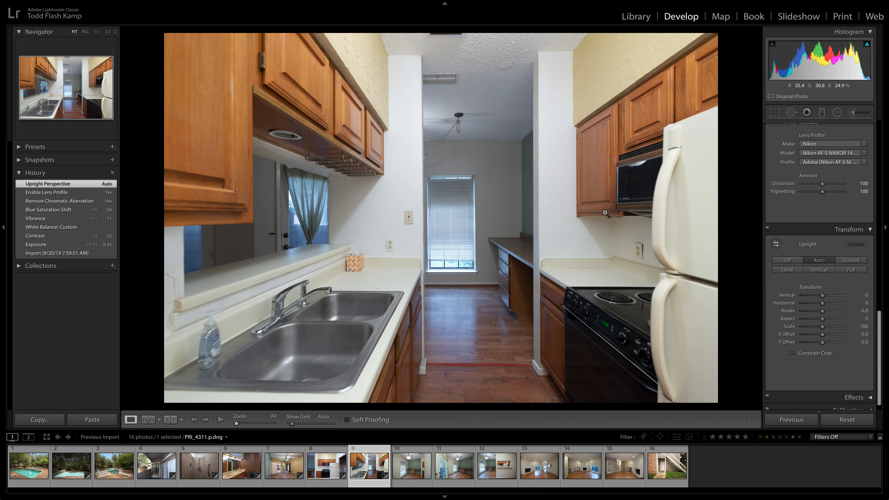
# - Move on to the photo of the built-in desk against the green wall and sample its white balance from the ceiling
pyautogui.press('Right')
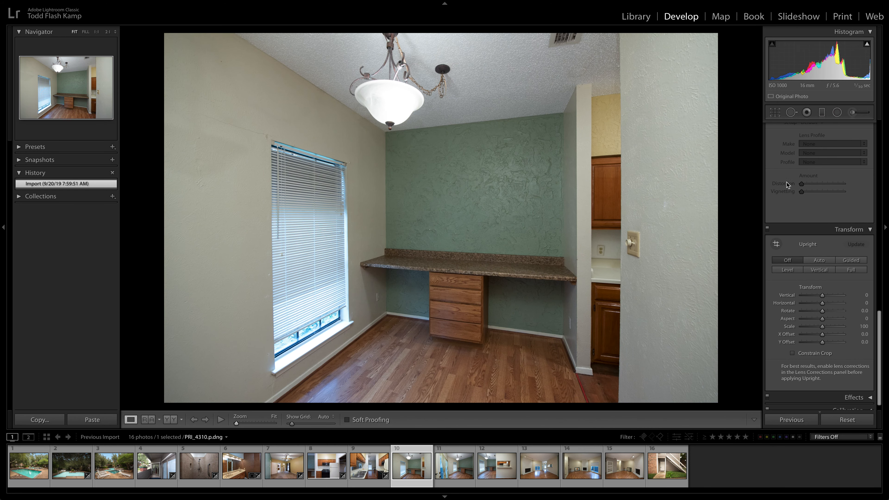
pyautogui.scroll(10, 840, 298)
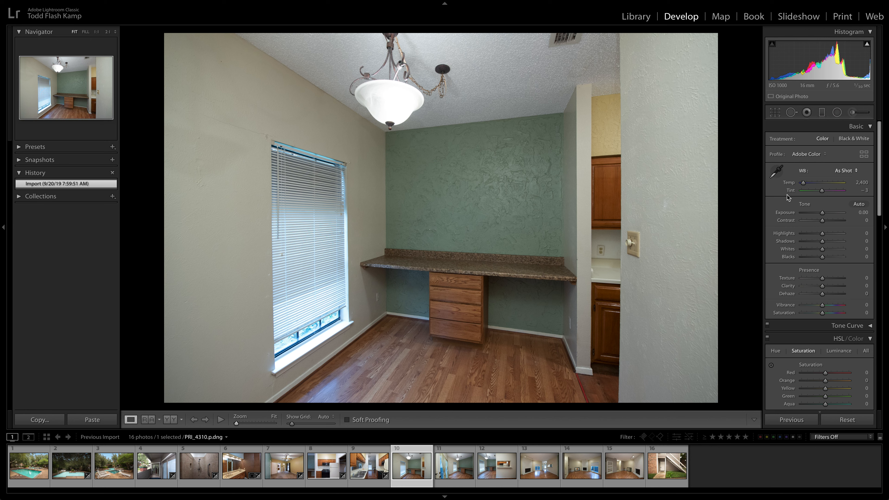
pyautogui.click(777, 170)
pyautogui.click(524, 72)
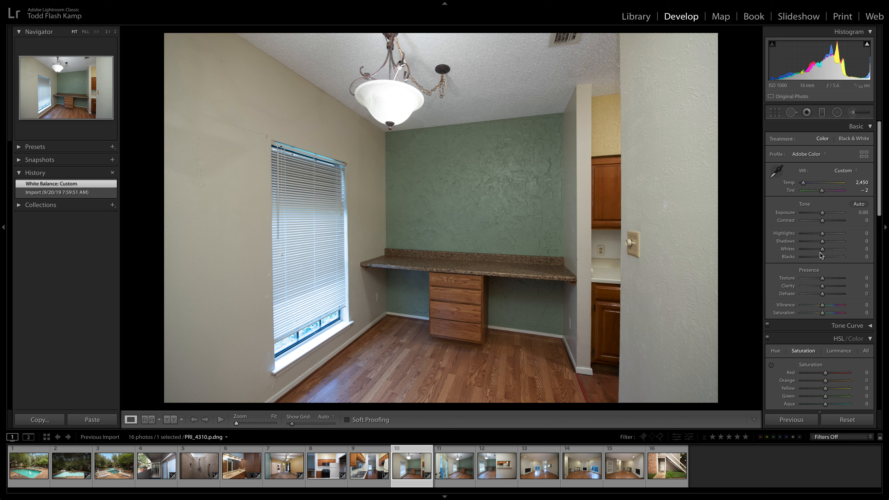
# - Set the desk photo's Highlights to -100, Exposure to -0.35 and Shadows to +100, and reduce its blue saturation
pyautogui.moveTo(822, 234); pyautogui.dragTo(764, 242)
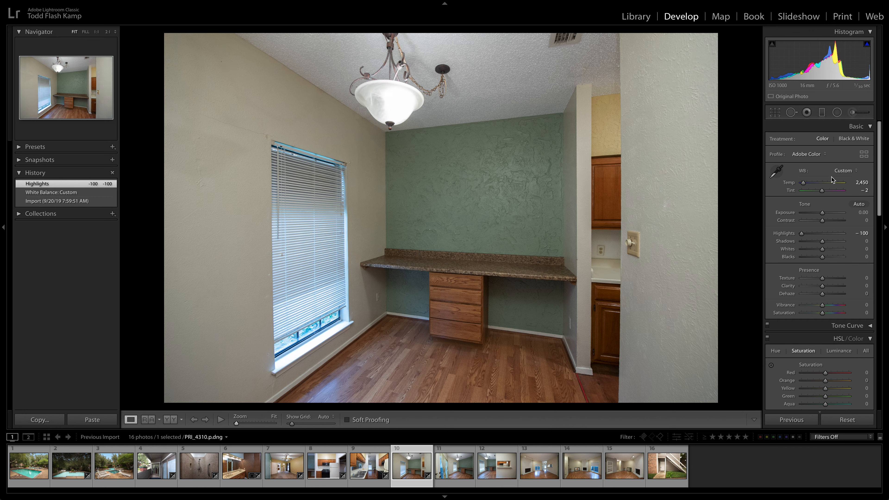
pyautogui.moveTo(822, 213); pyautogui.dragTo(851, 241)
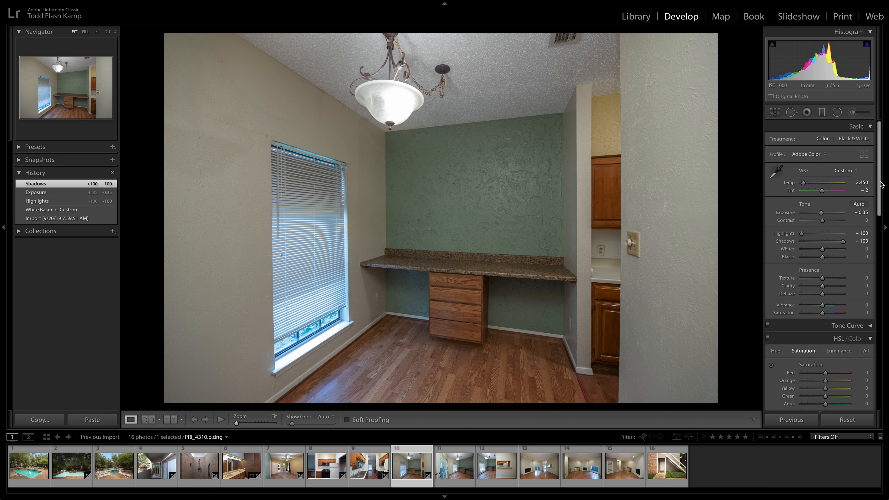
pyautogui.scroll(-5, 881, 185)
pyautogui.moveTo(825, 222); pyautogui.dragTo(816, 224)
# - Move on to the photo with the curtained door and set Exposure to -0.25, Highlights to -100, Shadows to +19 and Clarity to +23
pyautogui.press('Right')
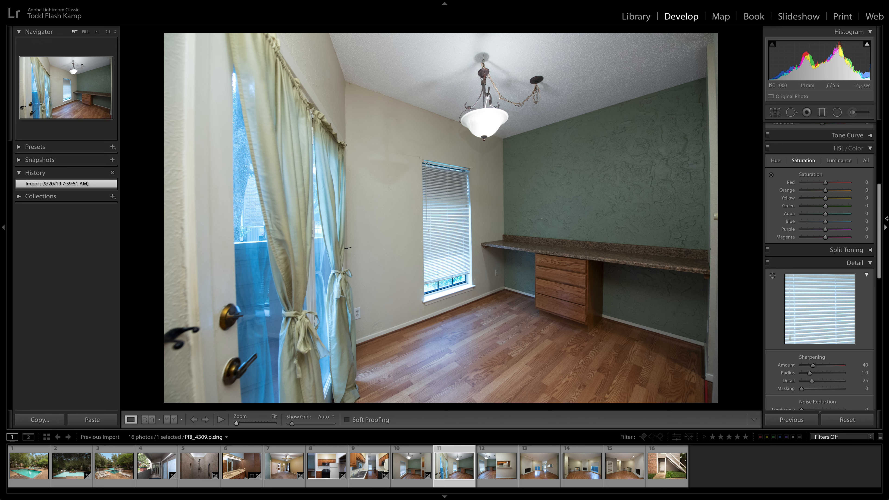
pyautogui.scroll(5, 840, 252)
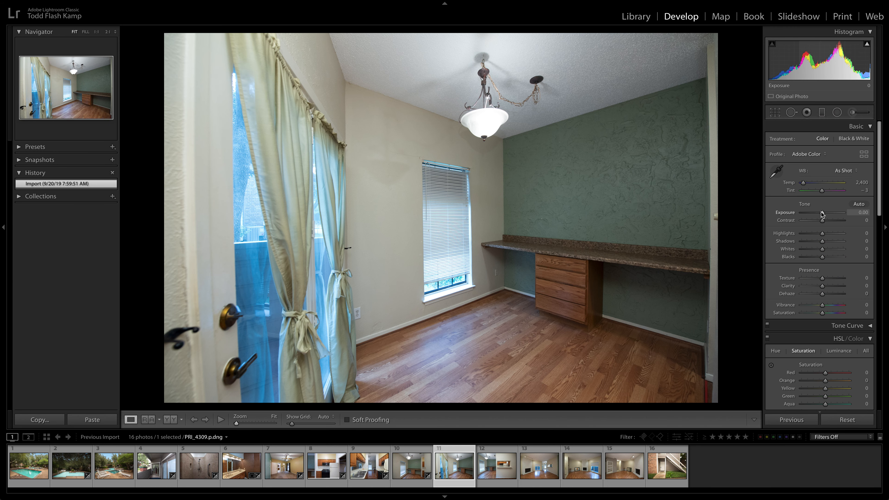
pyautogui.moveTo(823, 214); pyautogui.dragTo(822, 214)
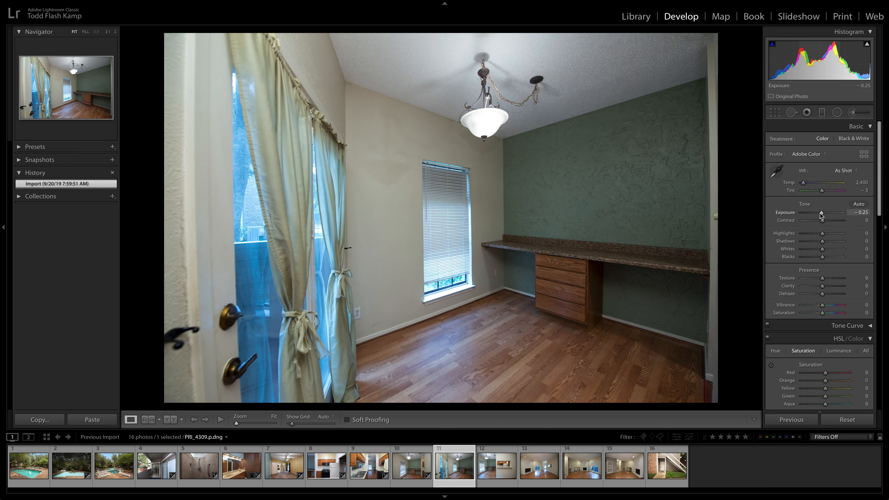
pyautogui.moveTo(823, 234); pyautogui.dragTo(786, 240)
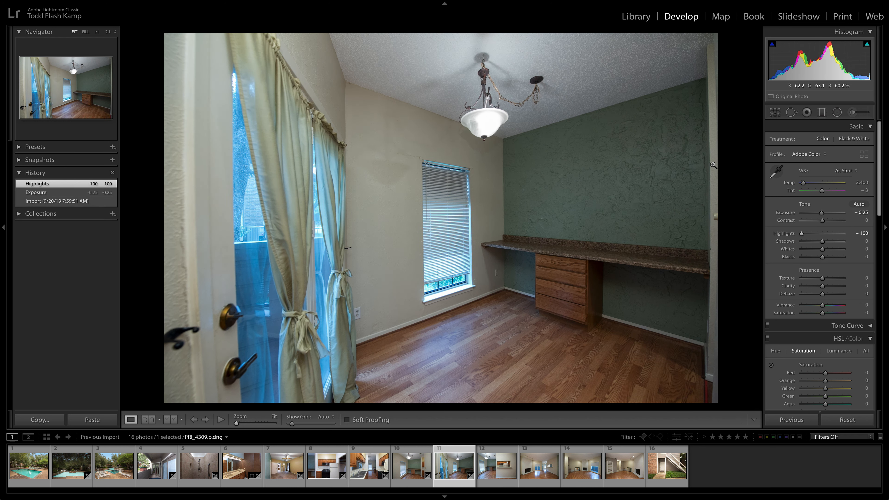
pyautogui.moveTo(822, 244); pyautogui.dragTo(827, 244)
pyautogui.moveTo(822, 285); pyautogui.dragTo(827, 285)
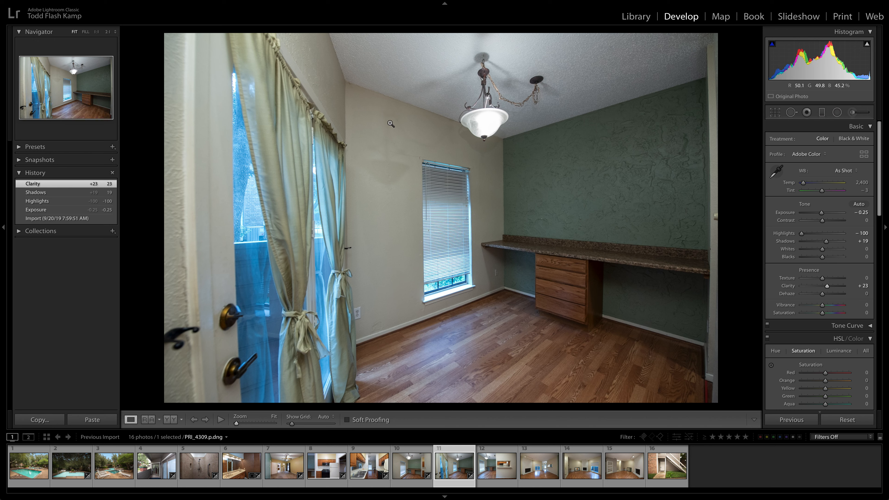
# - Set the curtained-door photo's blue saturation to -35 to tame the blue window light
pyautogui.moveTo(879, 198); pyautogui.dragTo(878, 283)
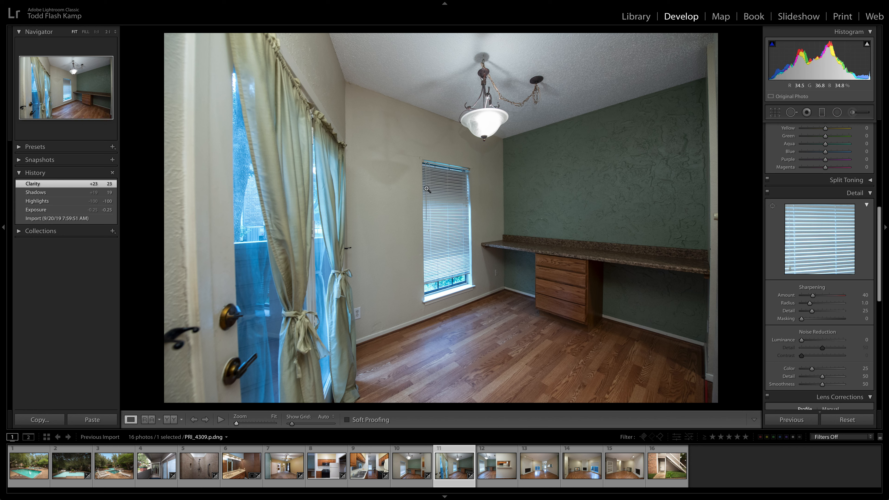
pyautogui.click(813, 152)
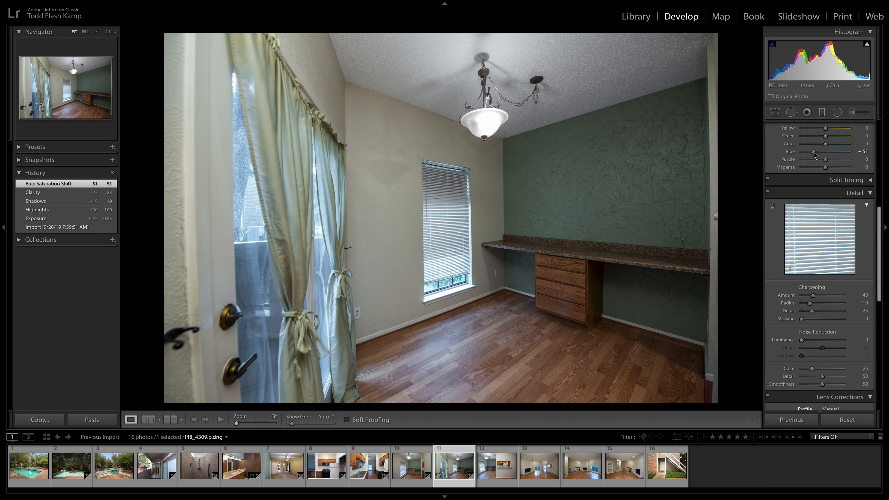
pyautogui.moveTo(814, 151); pyautogui.dragTo(817, 152)
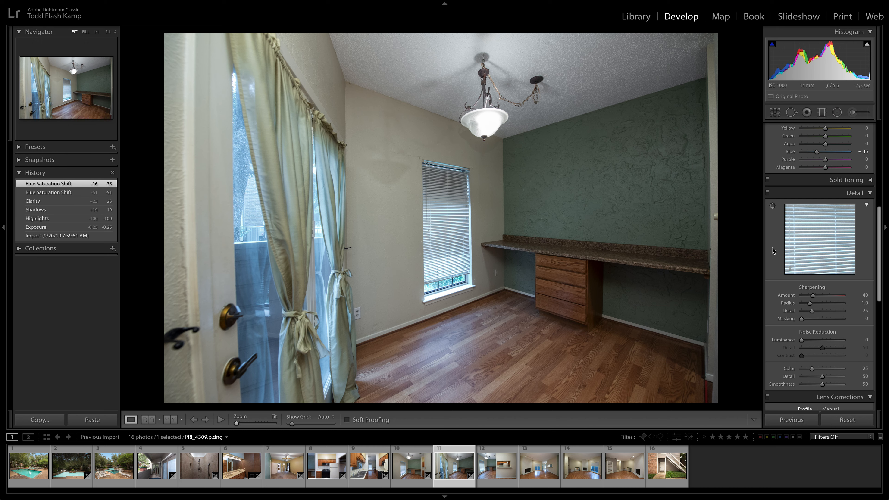
# - Enable chromatic aberration removal and lens profile corrections for the curtained-door photo, and apply automatic Upright perspective
pyautogui.scroll(-3, 773, 248)
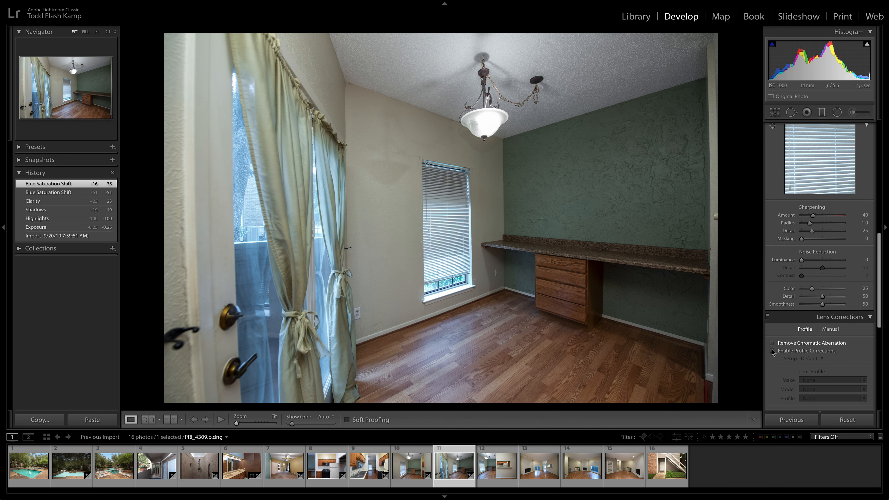
pyautogui.click(773, 342)
pyautogui.click(773, 350)
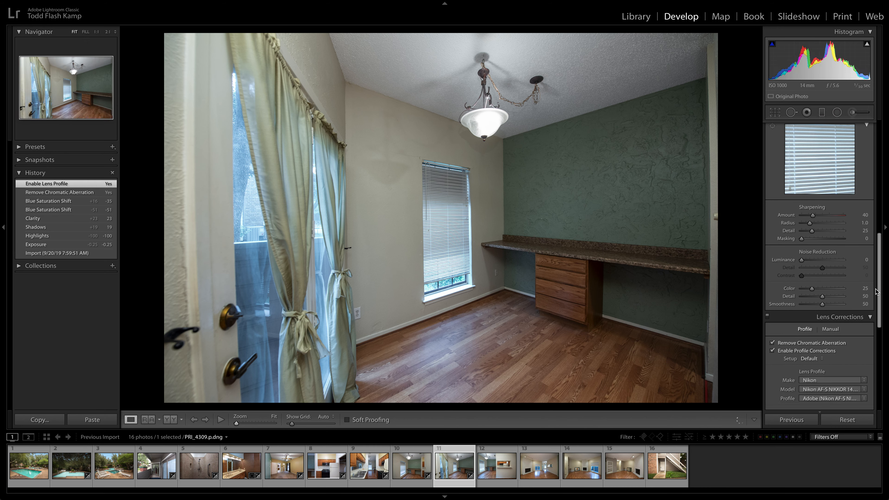
pyautogui.moveTo(881, 293); pyautogui.dragTo(886, 338)
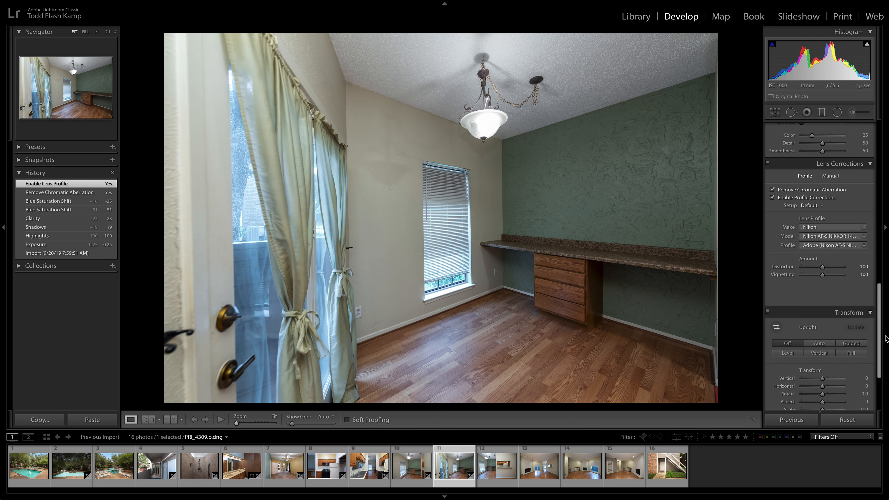
pyautogui.click(828, 345)
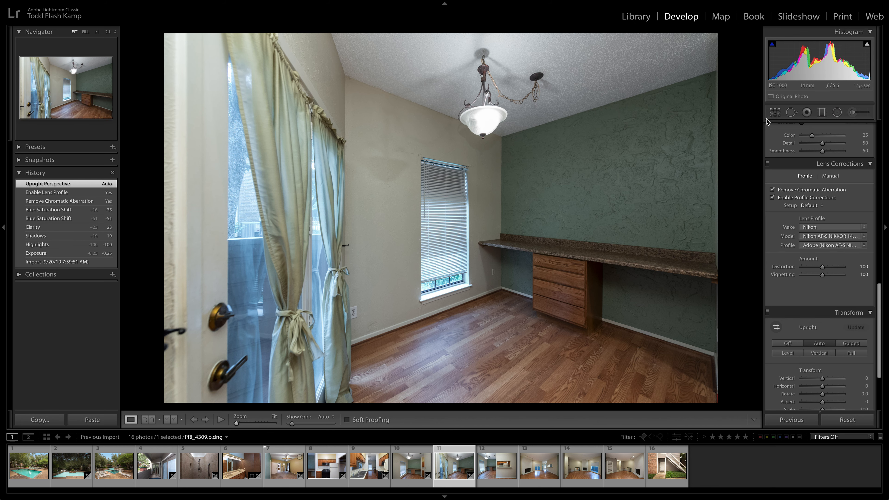
# - Crop the curtained-door photo slightly tighter at the original aspect ratio, trimming the door's edge and hardware at its left side
pyautogui.click(775, 112)
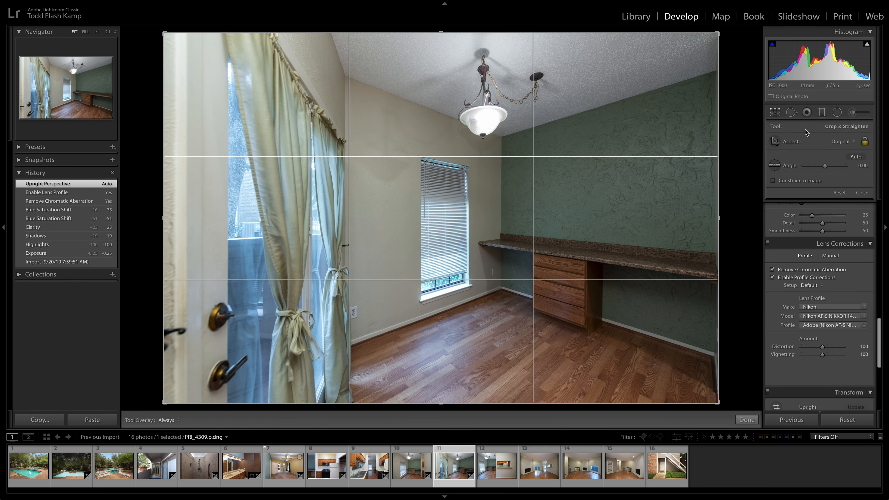
pyautogui.moveTo(158, 403); pyautogui.dragTo(171, 402)
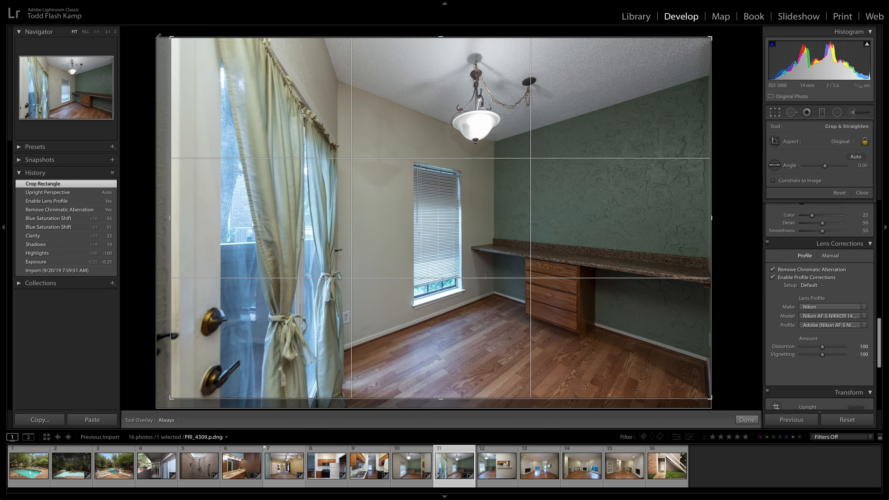
pyautogui.moveTo(170, 37); pyautogui.dragTo(173, 43)
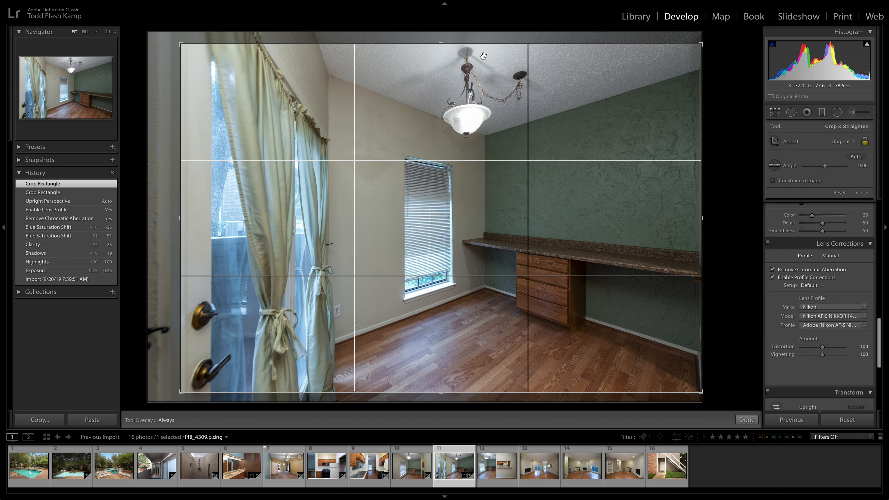
pyautogui.press('r')
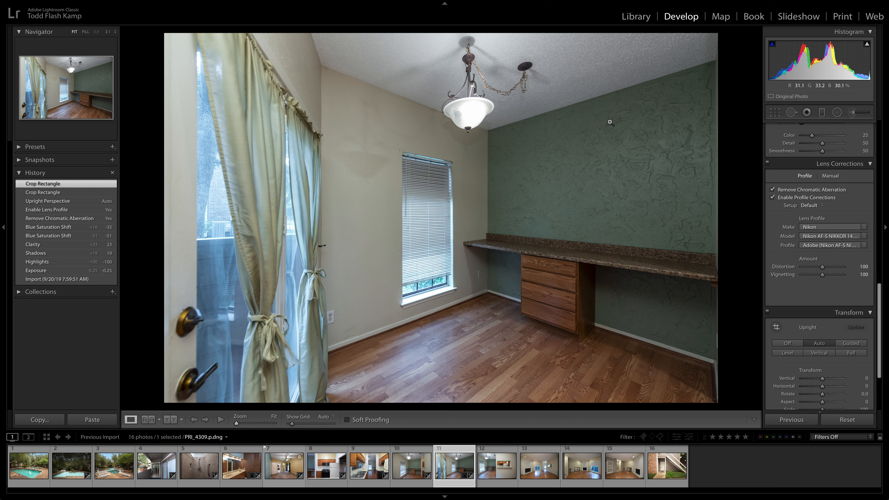
# - Move on to the photo with the kitchen pass-through and enable chromatic aberration removal and lens profile corrections
pyautogui.press('Right')
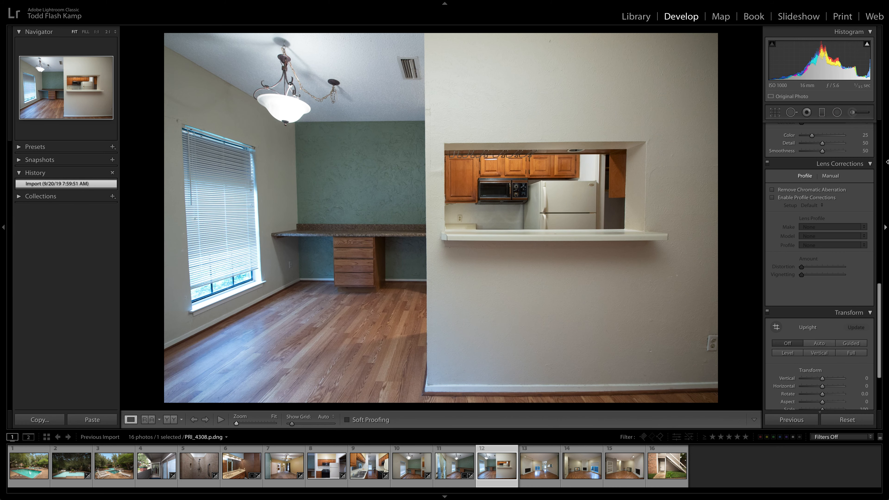
pyautogui.click(773, 190)
pyautogui.click(773, 197)
# - Set the pass-through photo's Exposure to -0.60, Highlights to -100 and Shadows to +100, and sample its white balance from the ceiling near the vent
pyautogui.moveTo(881, 304); pyautogui.dragTo(880, 143)
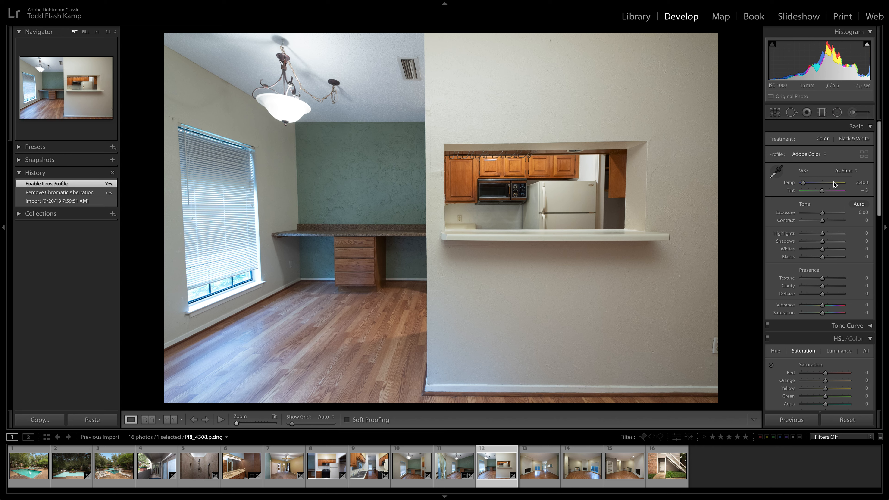
pyautogui.moveTo(822, 214); pyautogui.dragTo(851, 243)
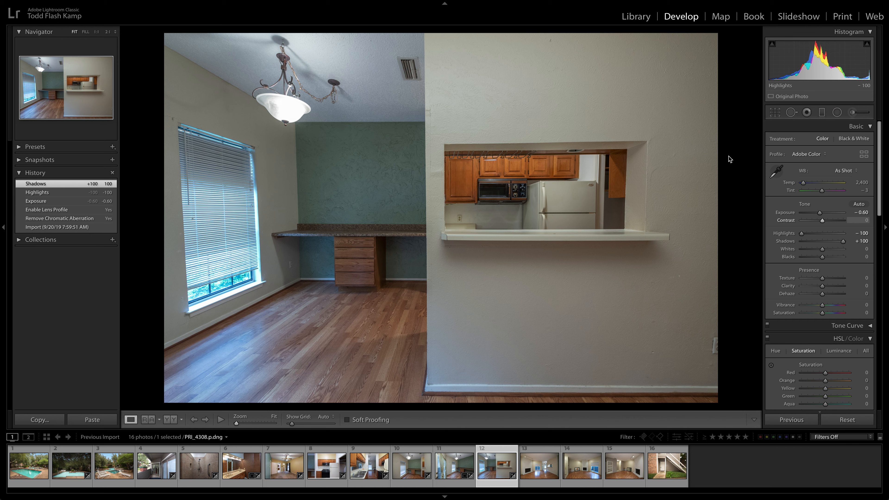
pyautogui.click(776, 171)
pyautogui.click(407, 42)
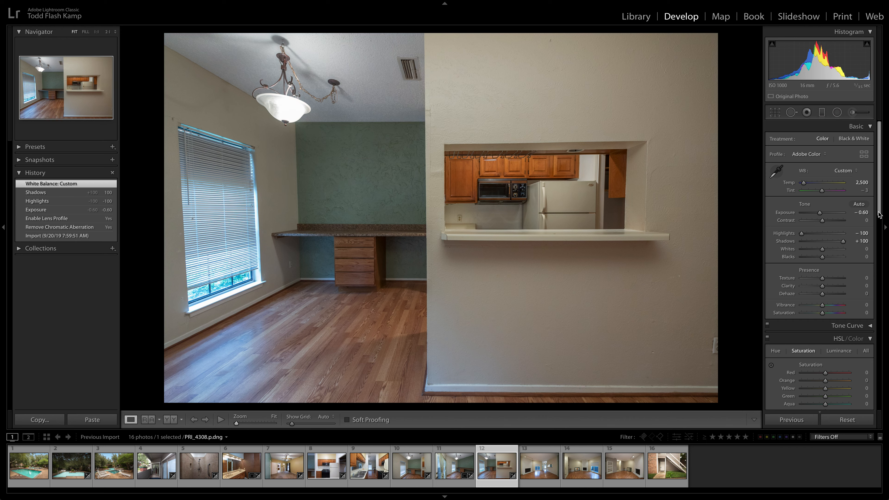
# - Apply automatic Upright to the pass-through photo, set Vertical to -8 and Horizontal to +1, and constrain the crop
pyautogui.scroll(-8, 863, 232)
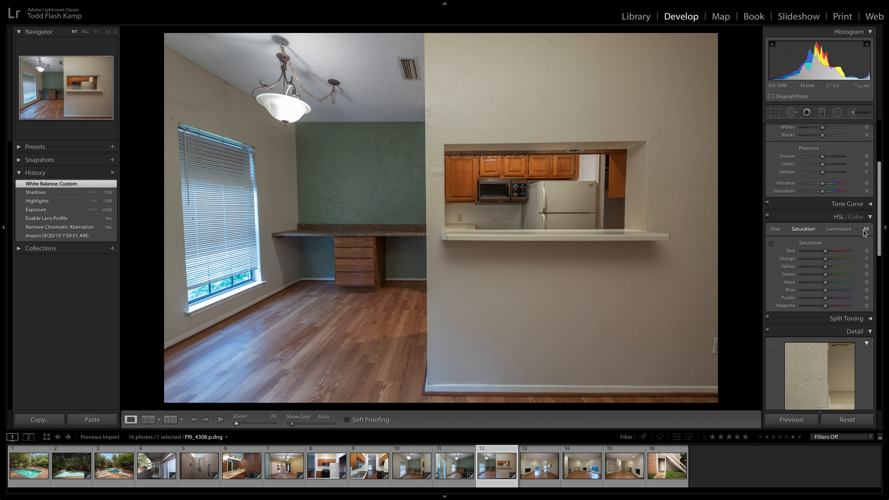
pyautogui.scroll(-8, 863, 231)
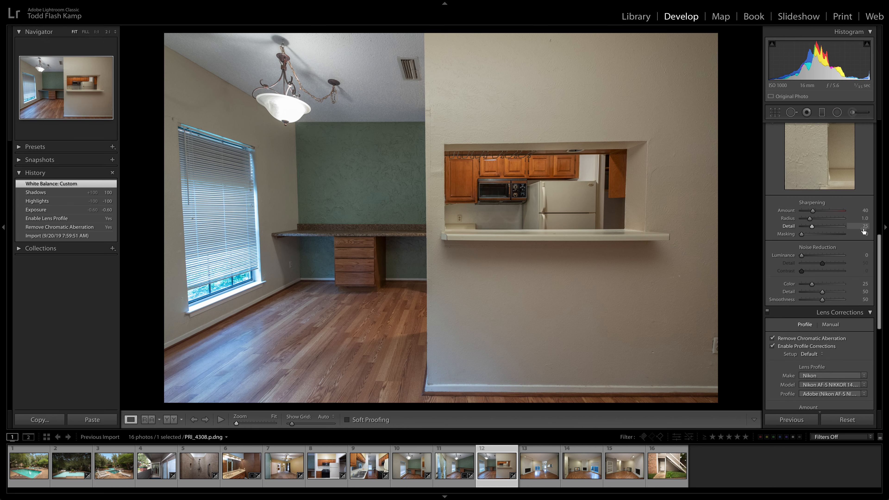
pyautogui.scroll(-5, 836, 280)
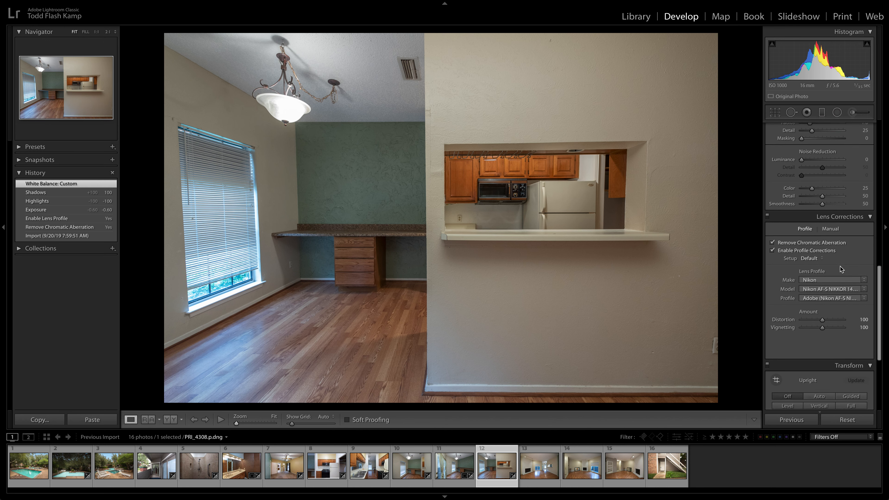
pyautogui.click(819, 304)
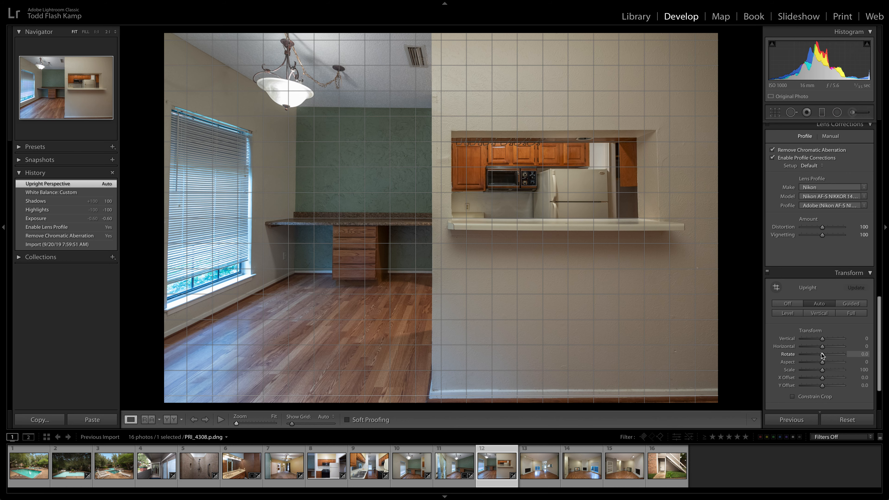
pyautogui.moveTo(822, 340); pyautogui.dragTo(821, 341)
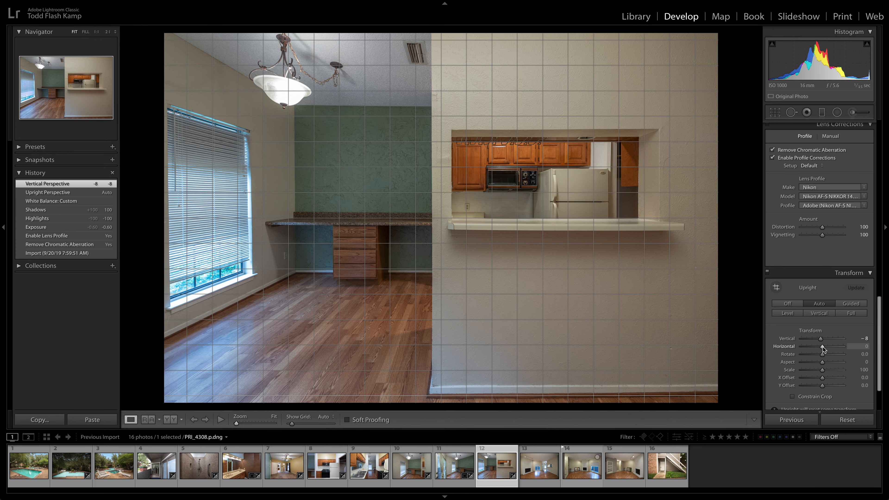
pyautogui.moveTo(823, 348); pyautogui.dragTo(823, 348)
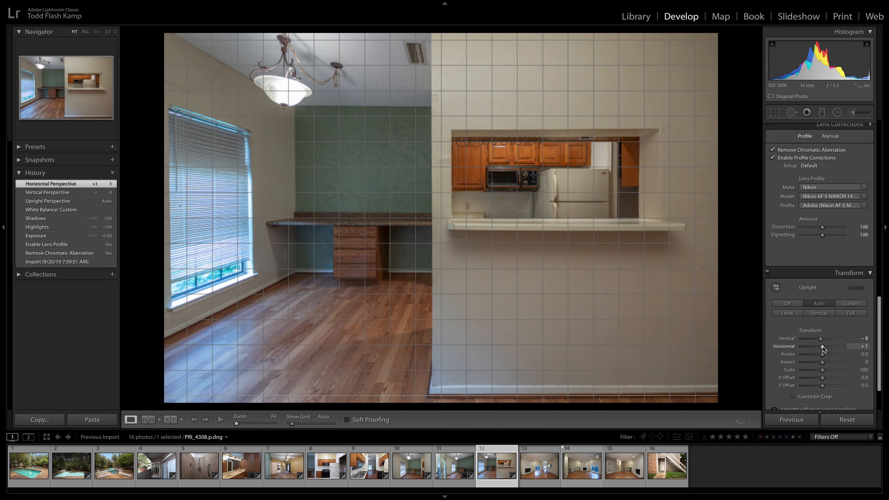
pyautogui.click(793, 397)
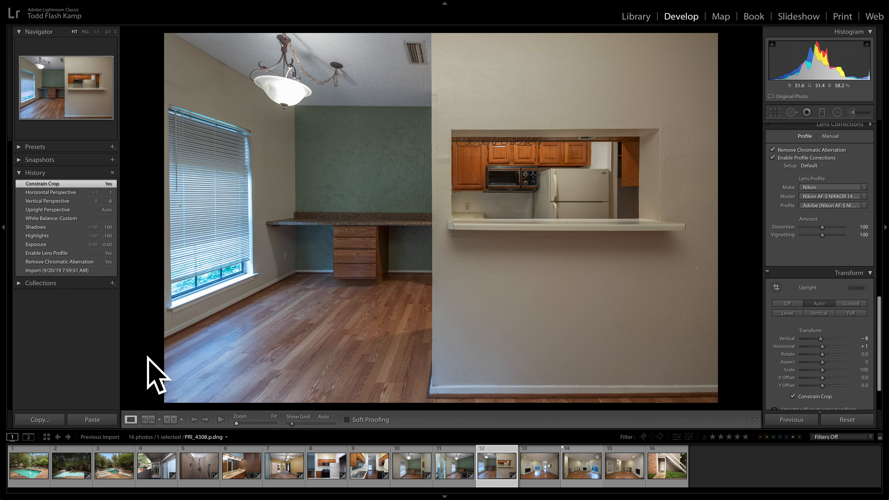
# - Add a radial filter over the bluish floor below the window, reset its adjustments and set its Temp to 29
pyautogui.click(836, 113)
pyautogui.moveTo(169, 306)
pyautogui.mouseDown()
pyautogui.moveTo(255, 422)
pyautogui.moveTo(289, 419)
pyautogui.mouseUp()
pyautogui.moveTo(170, 307); pyautogui.dragTo(197, 348)
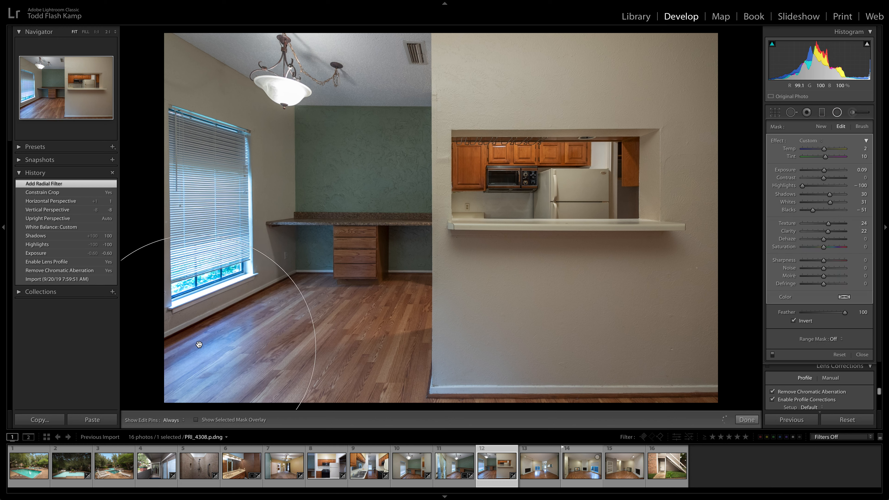
pyautogui.doubleClick(778, 141)
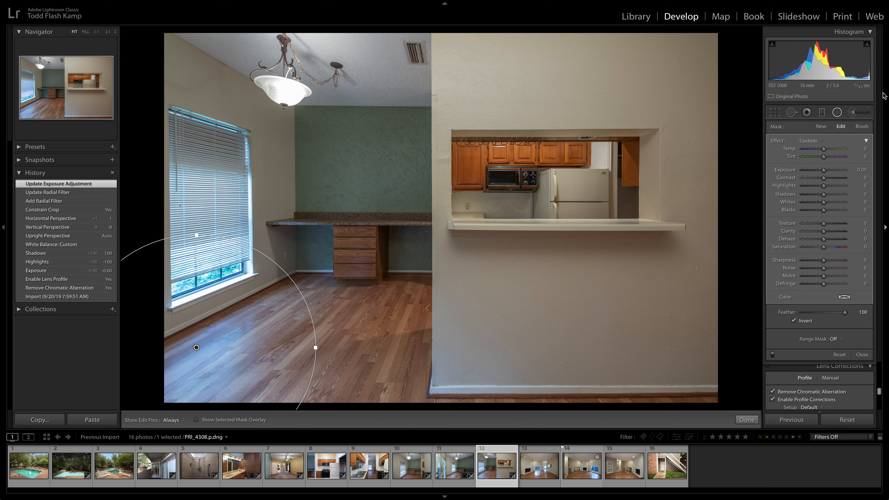
pyautogui.moveTo(825, 149); pyautogui.dragTo(828, 151)
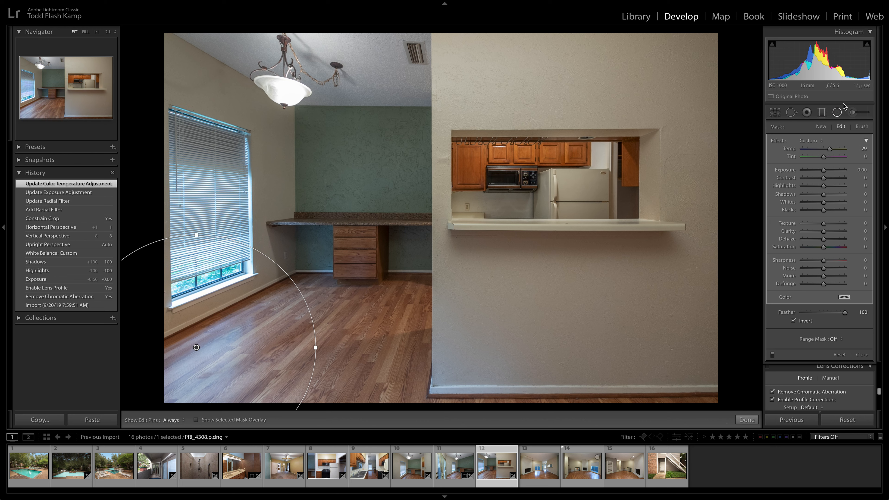
pyautogui.click(839, 113)
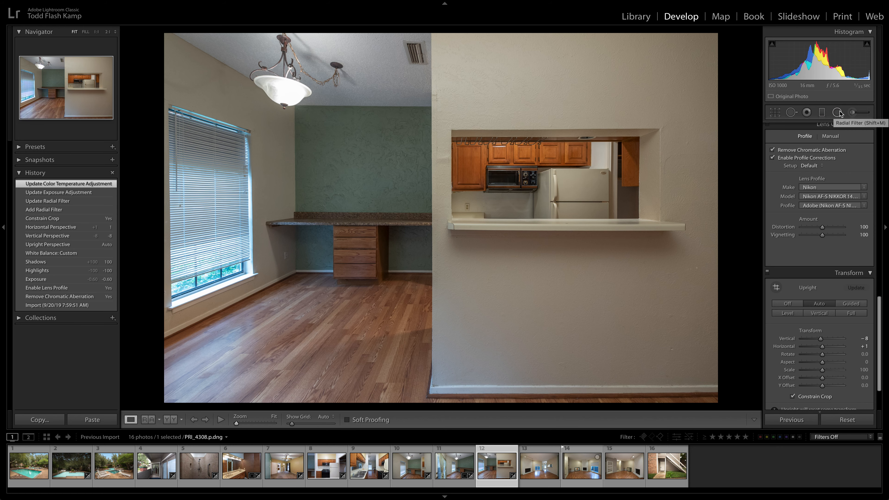
# - Move on to the living-room photo with the white fireplace and pass-through and sample its white balance from the ceiling
pyautogui.press('Right')
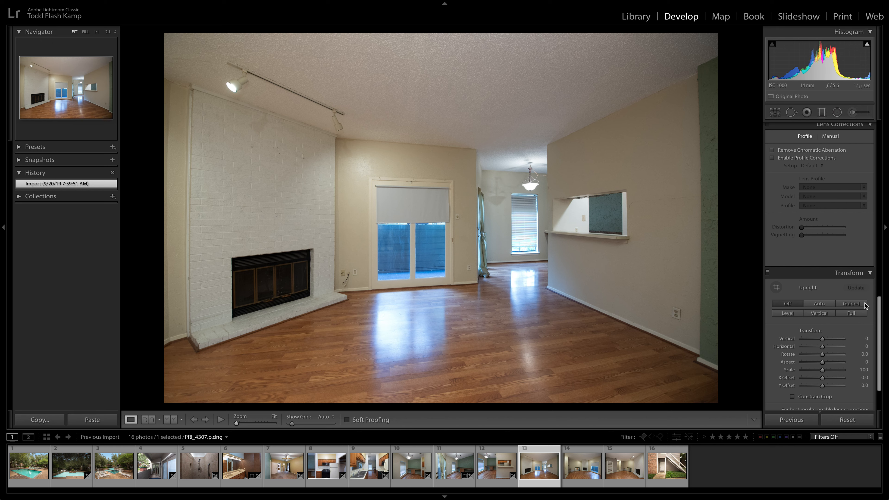
pyautogui.moveTo(879, 317); pyautogui.dragTo(880, 128)
pyautogui.click(776, 171)
pyautogui.click(493, 84)
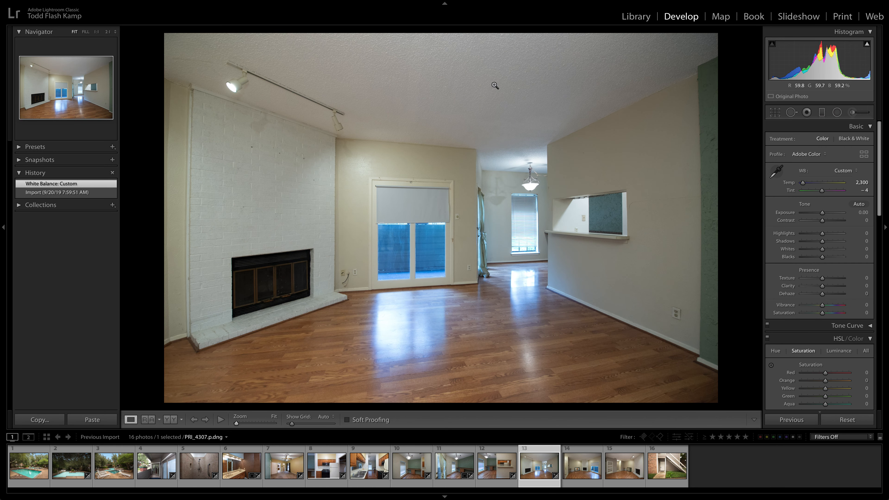
# - Set the living-room photo's Highlights to -100, Shadows to +100 and Contrast to +23
pyautogui.scroll(-1, 827, 221)
pyautogui.scroll(-1, 826, 221)
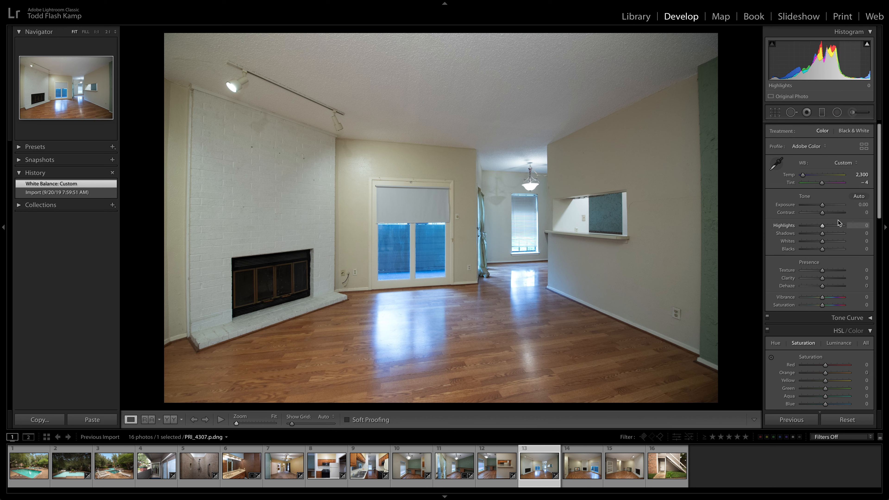
pyautogui.moveTo(823, 225); pyautogui.dragTo(754, 235)
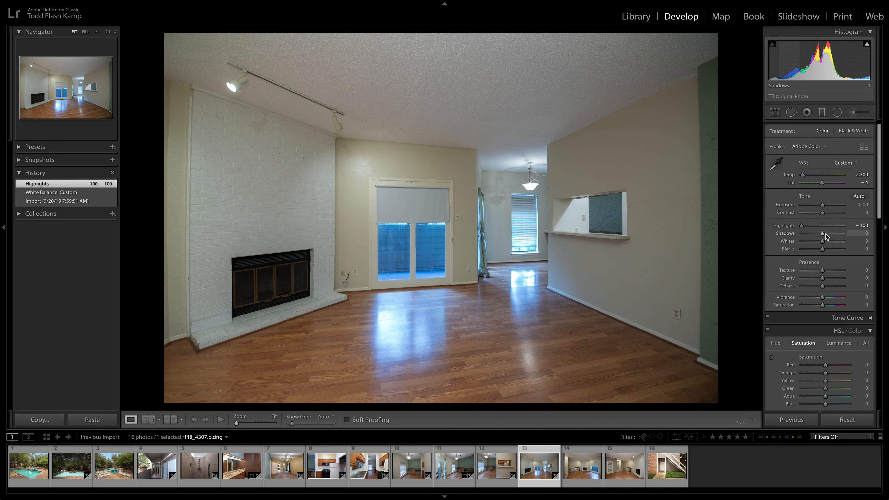
pyautogui.moveTo(822, 233); pyautogui.dragTo(883, 199)
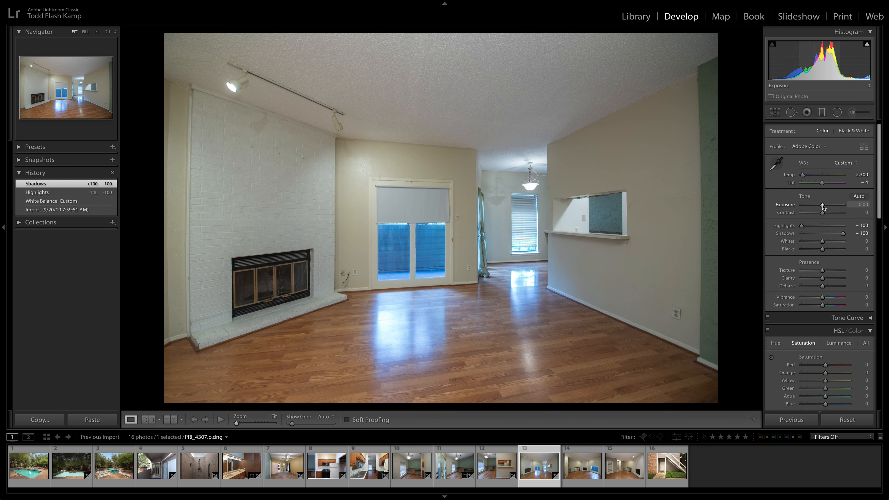
pyautogui.moveTo(823, 213); pyautogui.dragTo(828, 213)
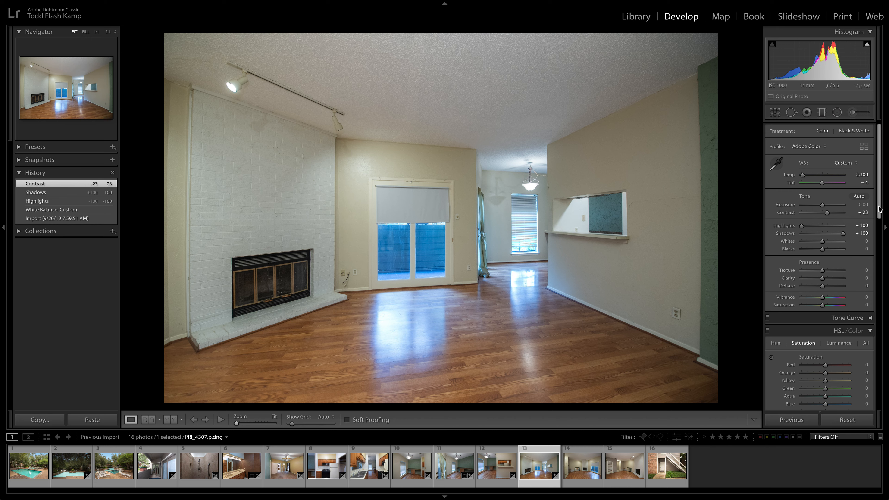
# - Set the living-room photo's blue saturation to -23
pyautogui.moveTo(881, 207); pyautogui.dragTo(881, 259)
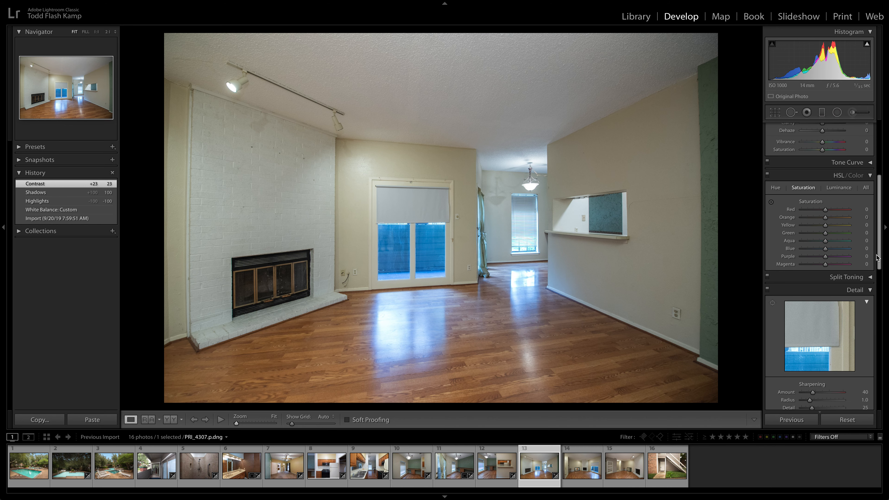
pyautogui.click(814, 248)
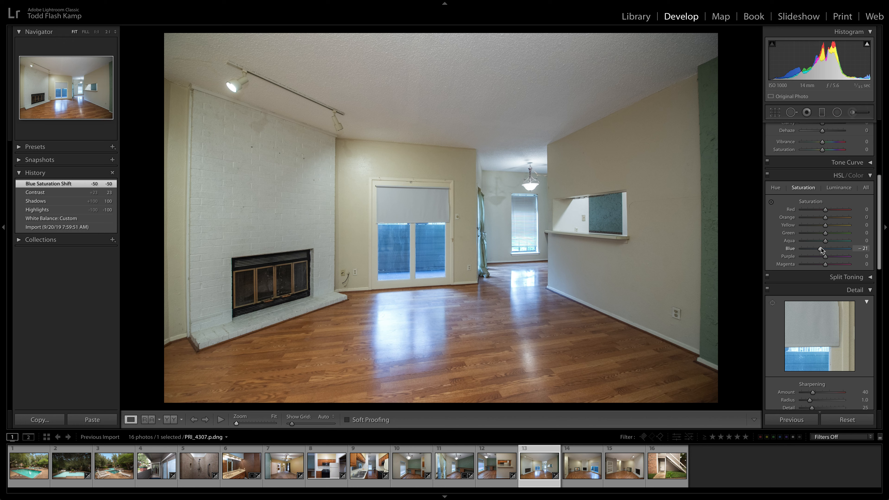
pyautogui.moveTo(822, 249); pyautogui.dragTo(821, 249)
# - Add a radial filter over the floor reflection at the glass door, with Feather 70 and Temp 16
pyautogui.click(837, 112)
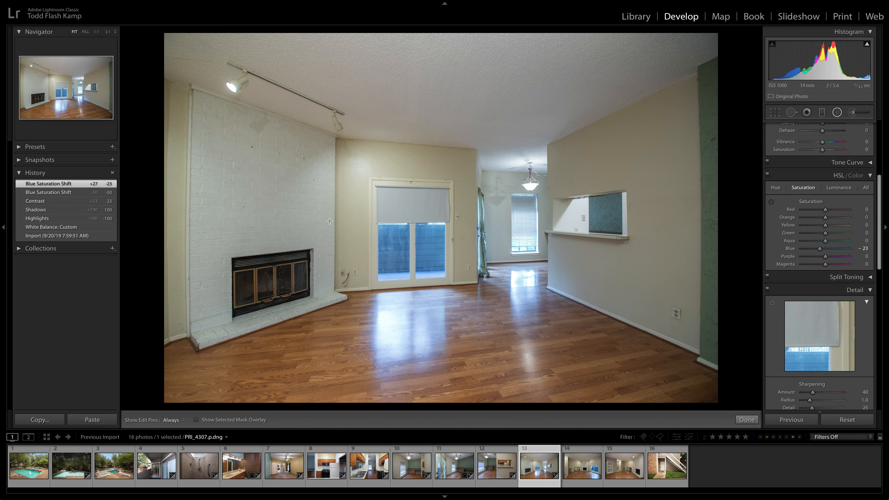
pyautogui.moveTo(386, 228); pyautogui.dragTo(466, 334)
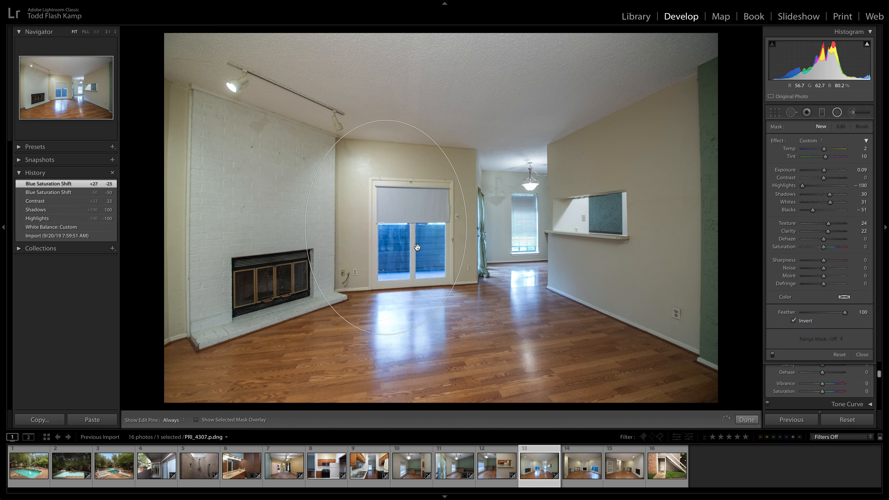
pyautogui.moveTo(384, 225); pyautogui.dragTo(467, 287)
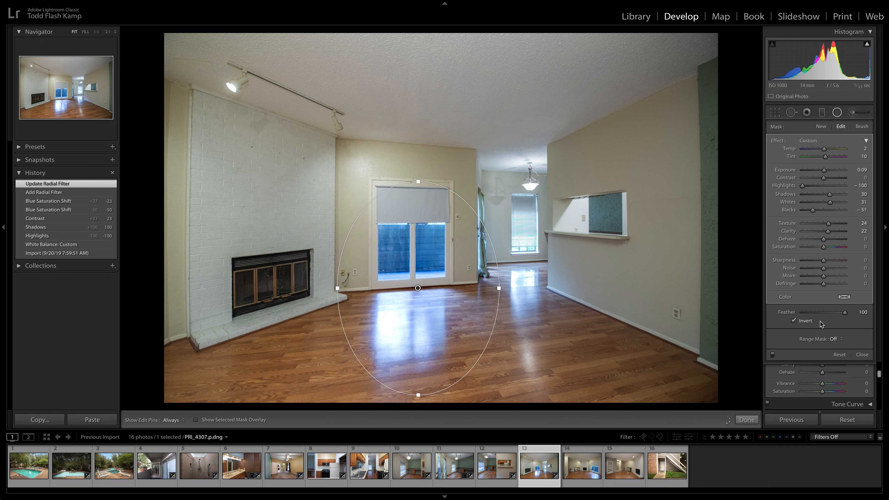
pyautogui.moveTo(846, 314); pyautogui.dragTo(833, 318)
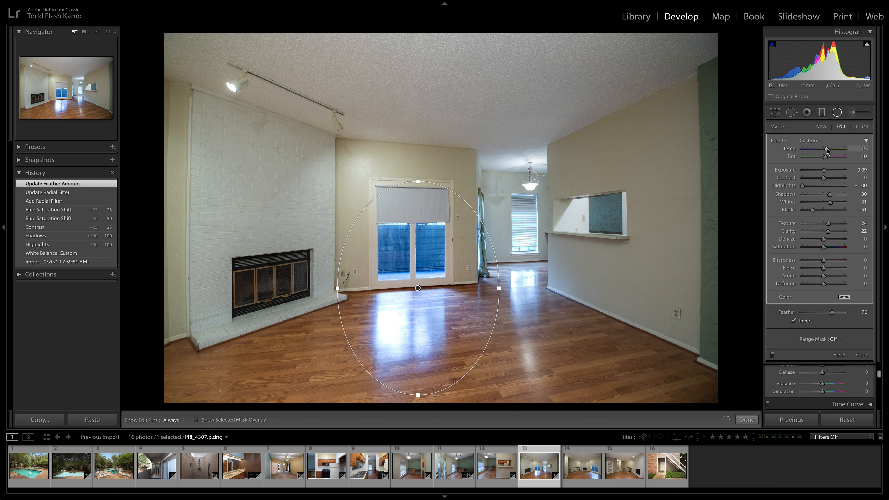
pyautogui.moveTo(829, 151)
pyautogui.mouseDown()
pyautogui.moveTo(847, 156)
pyautogui.moveTo(828, 160)
pyautogui.mouseUp()
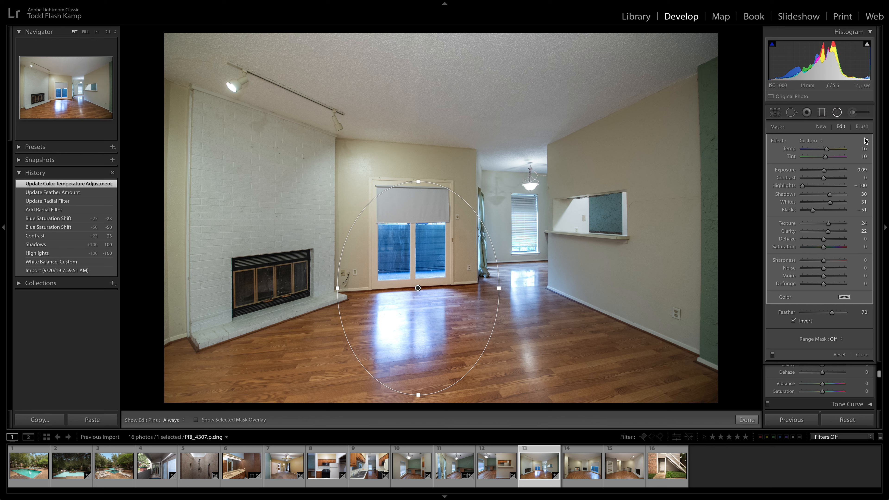
pyautogui.click(837, 112)
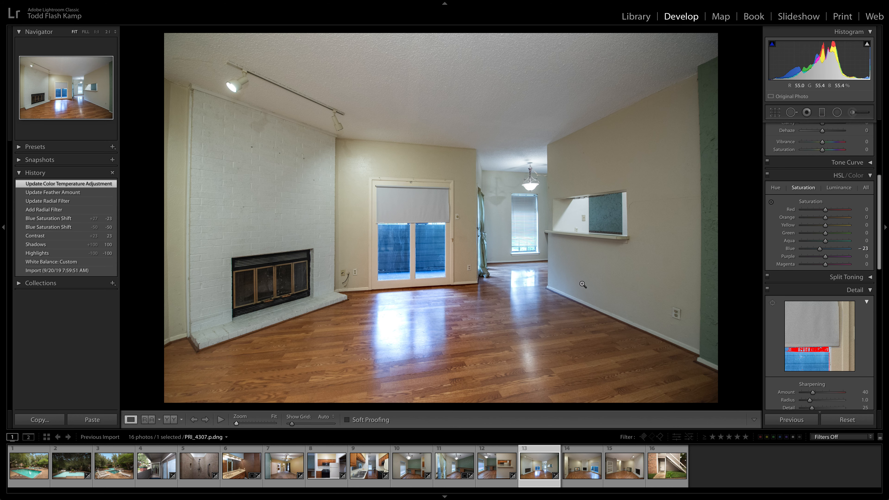
# - Move on to the living-room photo with the leaning mirror and sample its white balance from the ceiling
pyautogui.press('Right')
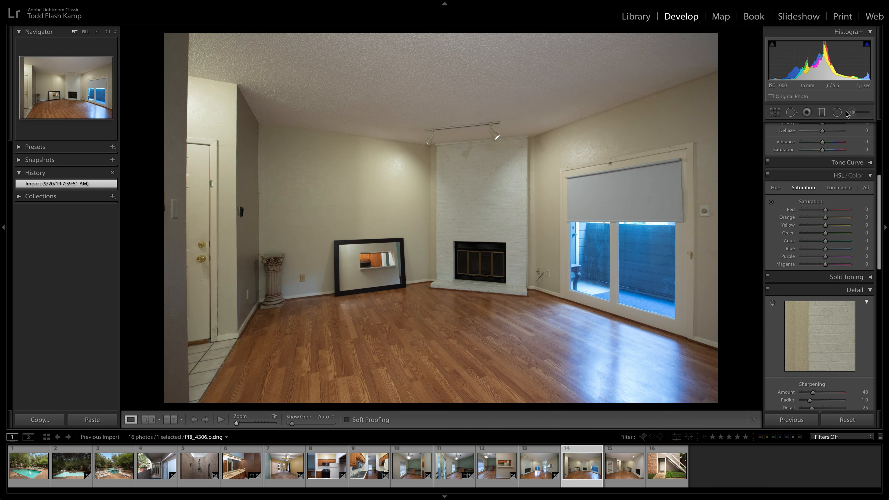
pyautogui.scroll(5, 877, 203)
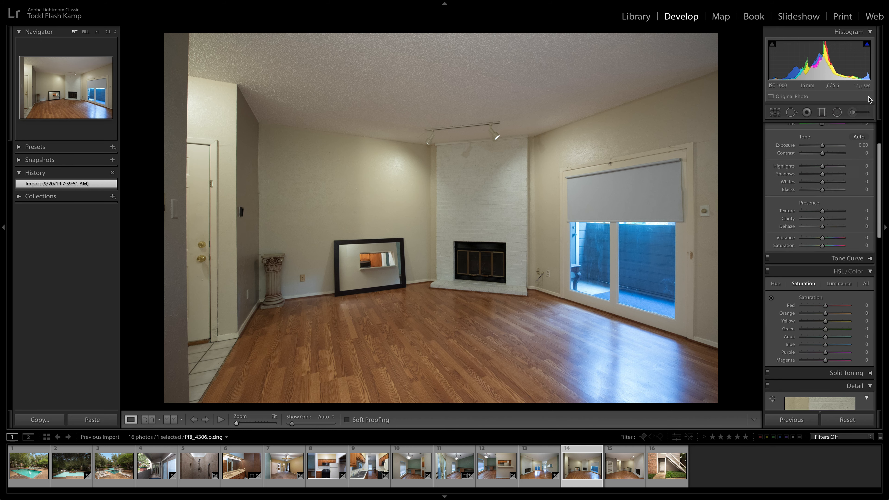
pyautogui.press('w')
pyautogui.click(514, 86)
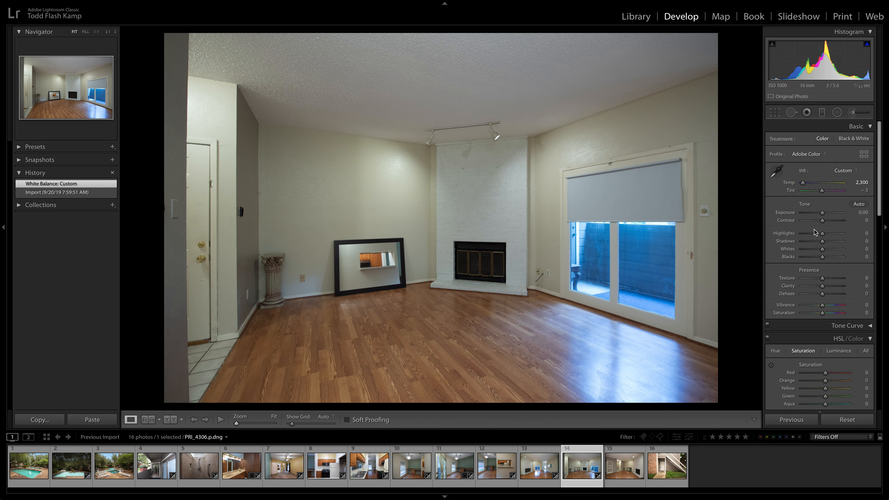
# - Set the leaning-mirror photo's Highlights to -100, Contrast to +23 and Shadows to +49
pyautogui.moveTo(823, 233); pyautogui.dragTo(843, 241)
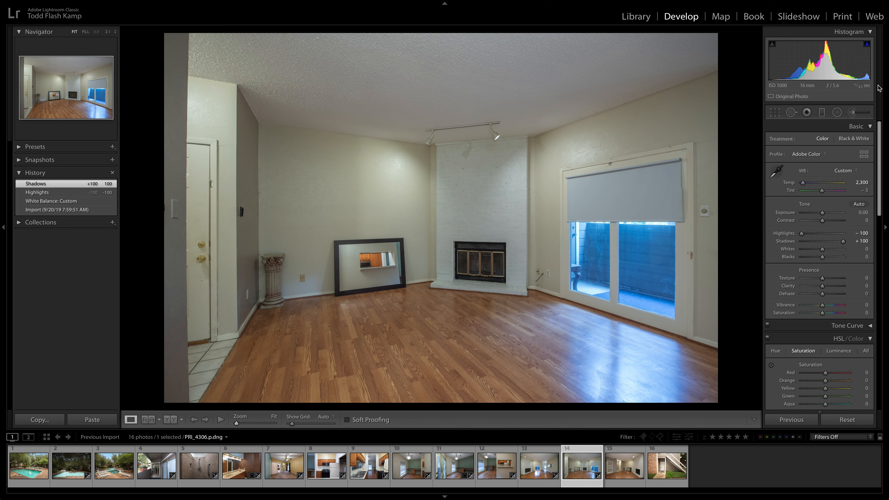
pyautogui.moveTo(822, 220); pyautogui.dragTo(831, 246)
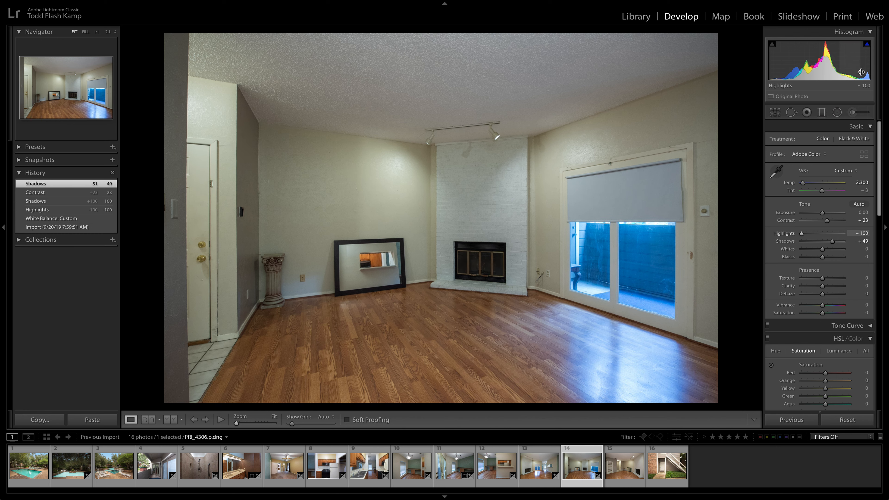
pyautogui.scroll(-5, 826, 313)
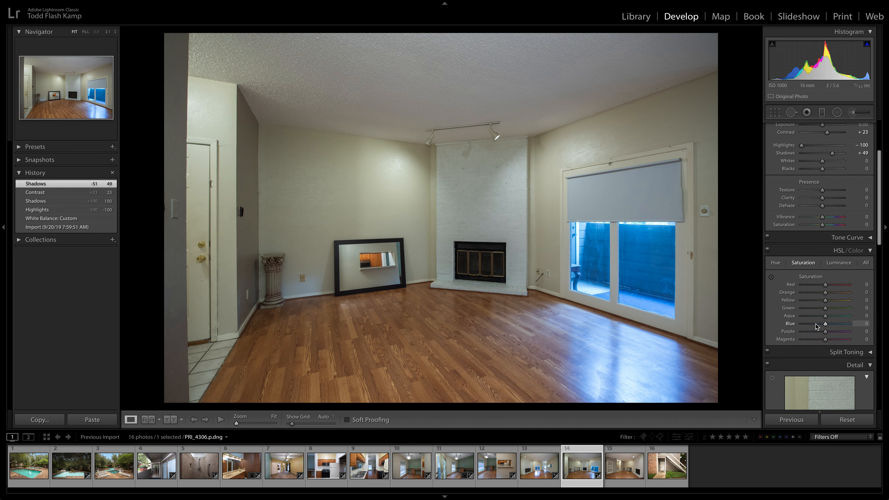
# - Set the leaning-mirror photo's blue saturation to -21 and add a warming inverted radial filter with Feather 100 around the glass door
pyautogui.moveTo(816, 327); pyautogui.dragTo(821, 327)
pyautogui.click(837, 112)
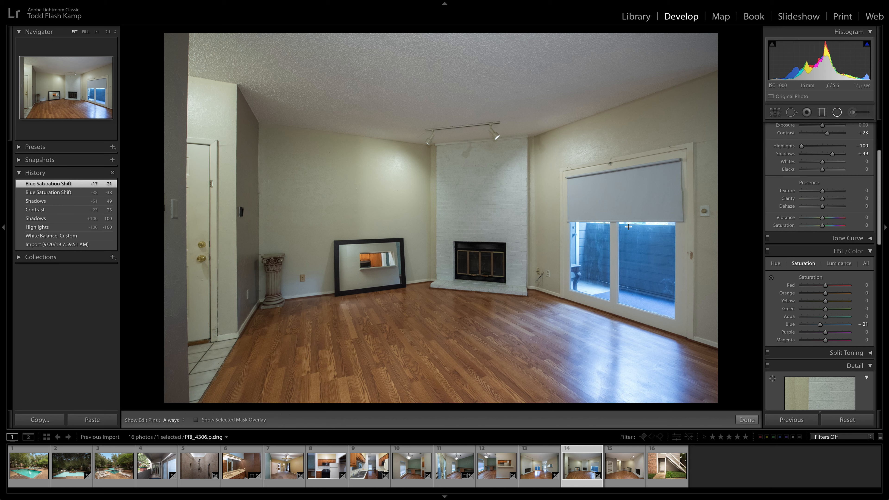
pyautogui.moveTo(681, 373); pyautogui.dragTo(705, 383)
pyautogui.moveTo(587, 225); pyautogui.dragTo(645, 317)
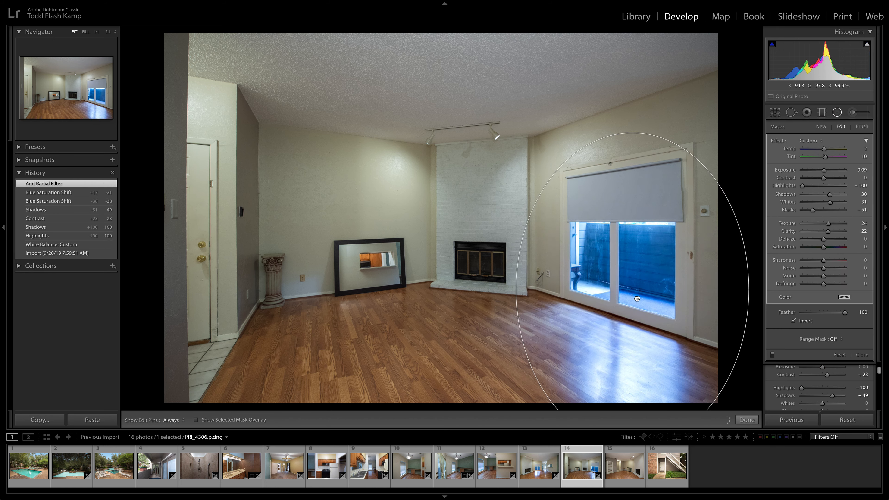
pyautogui.moveTo(824, 150); pyautogui.dragTo(848, 151)
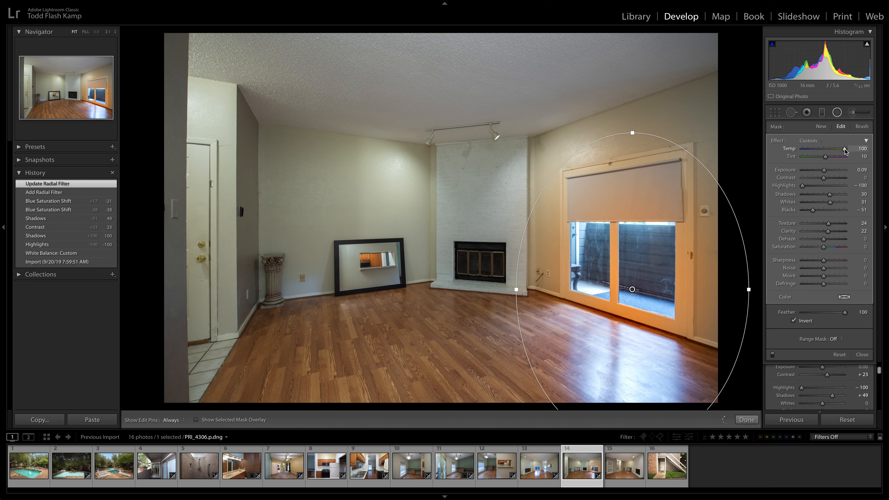
pyautogui.moveTo(841, 154); pyautogui.dragTo(830, 159)
pyautogui.click(840, 114)
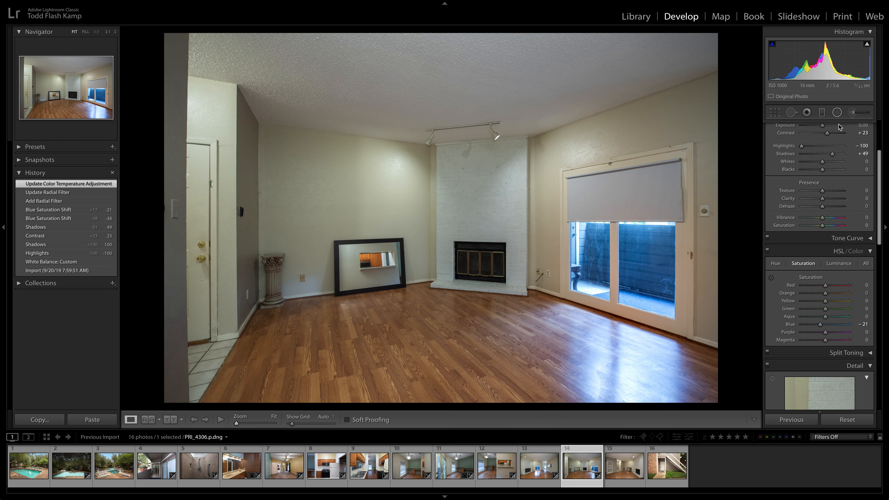
# - Lower the leaning-mirror photo's blue saturation further to -39
pyautogui.click(814, 324)
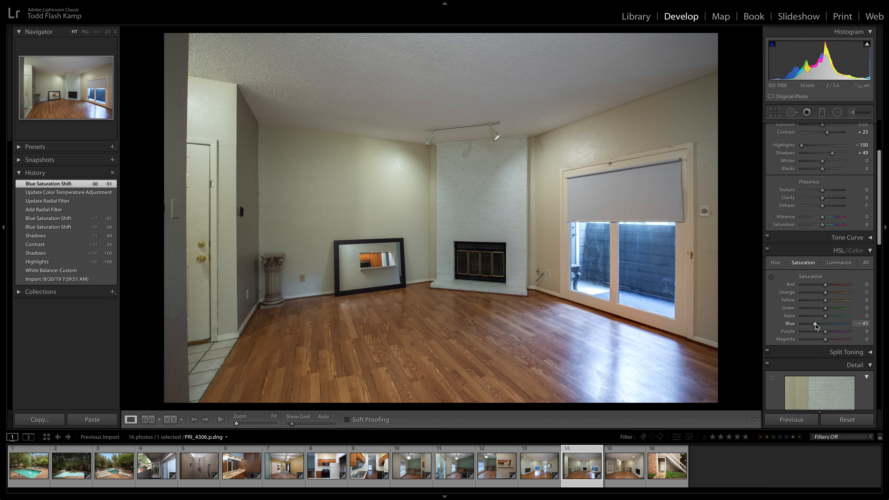
pyautogui.click(816, 324)
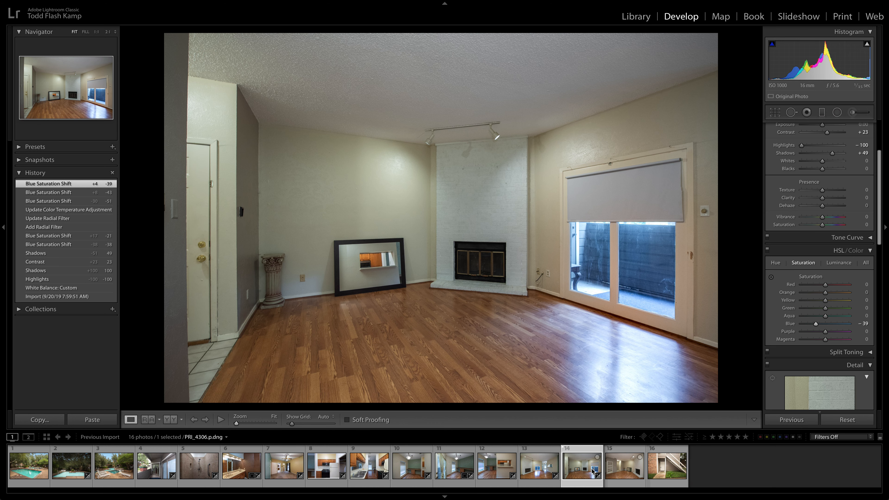
# - Move on to the photo with the built-in shelves and set Exposure +0.55, Highlights -100, Shadows +100, Clarity +20 and Dehaze +18
pyautogui.press('Right')
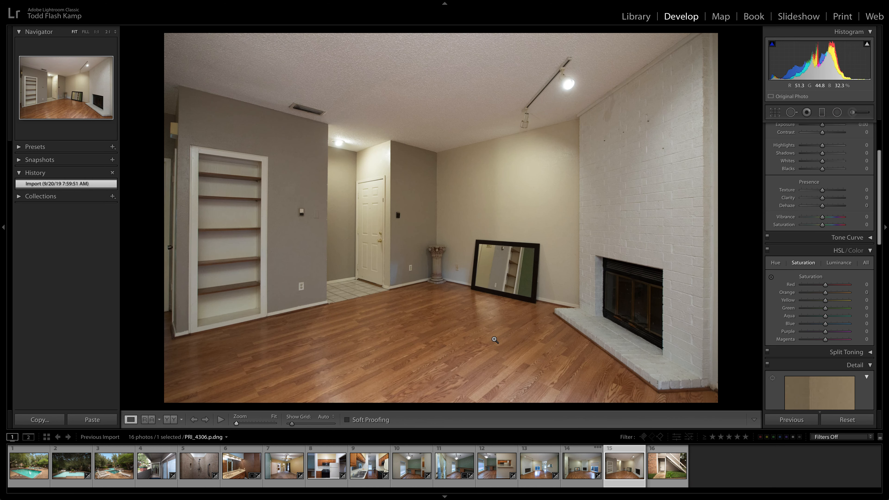
pyautogui.scroll(5, 790, 168)
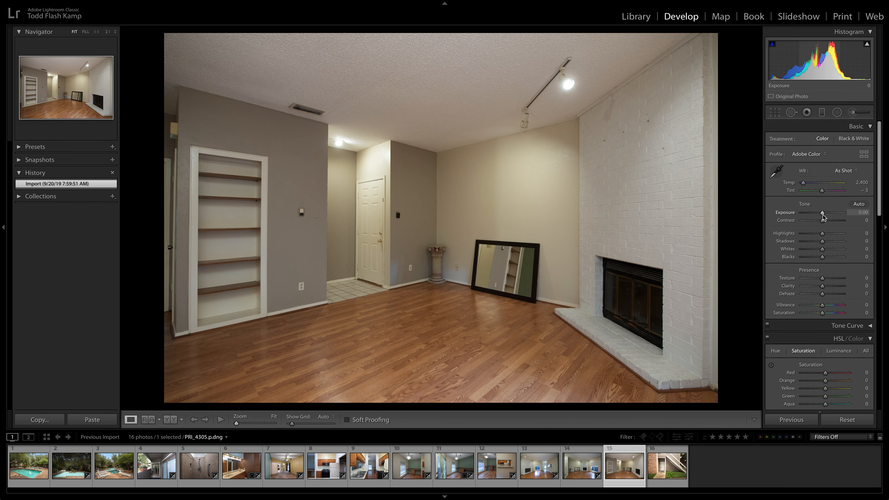
pyautogui.moveTo(823, 216); pyautogui.dragTo(824, 214)
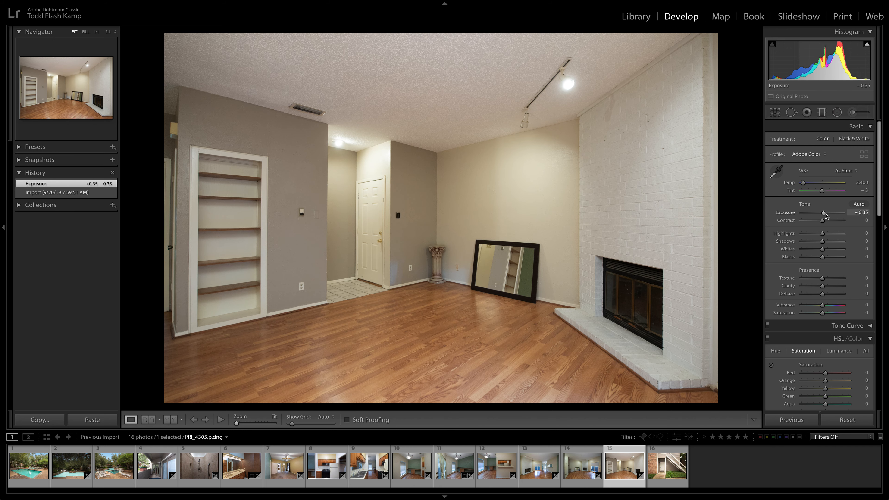
pyautogui.moveTo(825, 214); pyautogui.dragTo(827, 215)
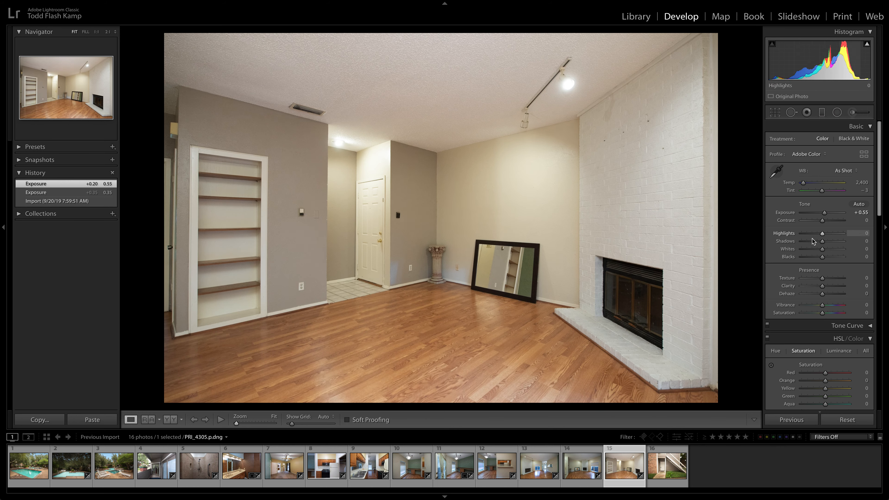
pyautogui.moveTo(823, 233); pyautogui.dragTo(845, 241)
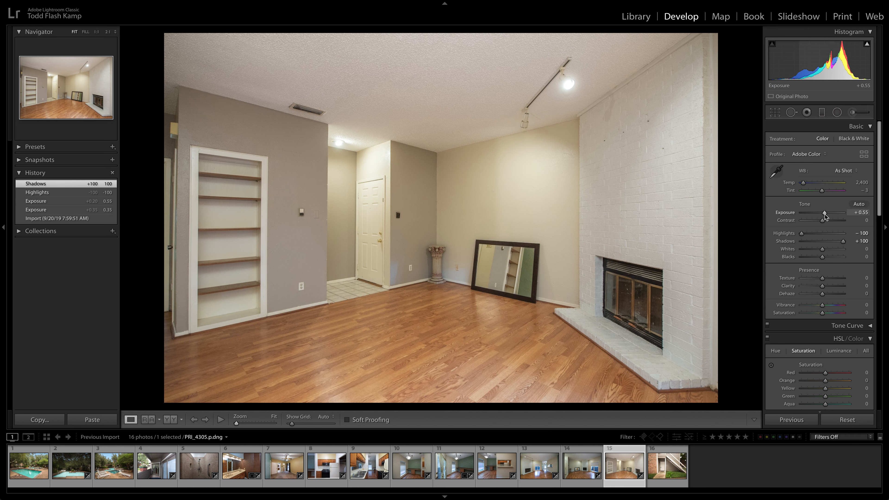
pyautogui.moveTo(823, 288); pyautogui.dragTo(827, 287)
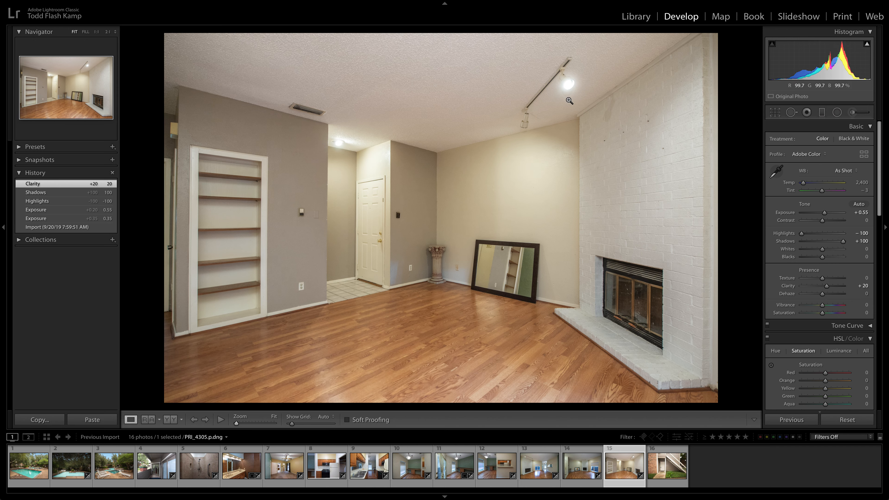
pyautogui.moveTo(824, 296); pyautogui.dragTo(827, 295)
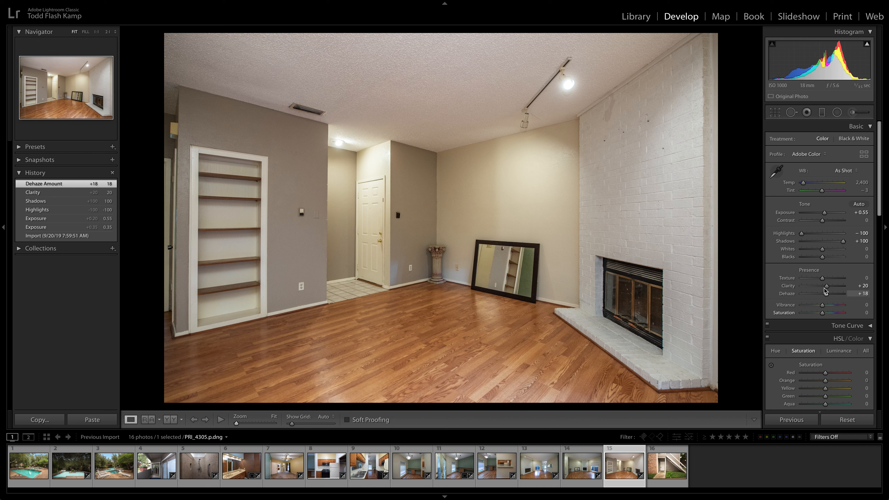
# - Remove chromatic aberration, enable profile corrections and apply Auto Upright to the built-in shelves photo
pyautogui.scroll(-7, 825, 289)
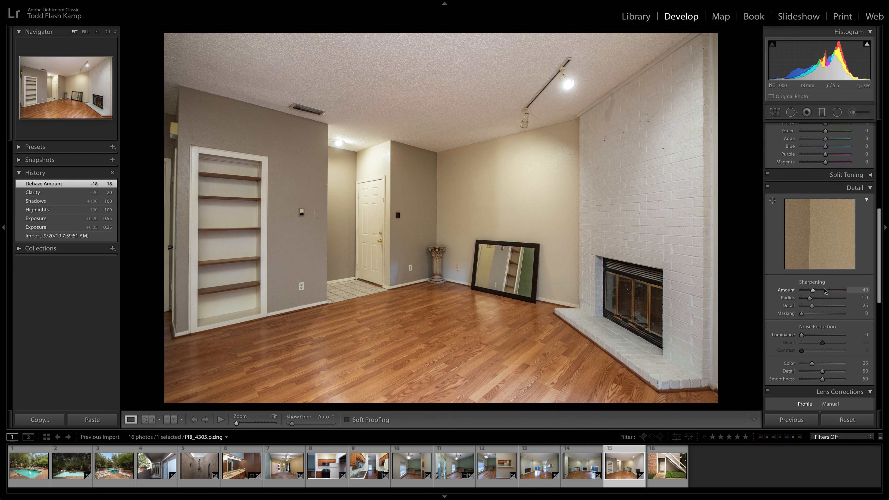
pyautogui.scroll(1, 825, 289)
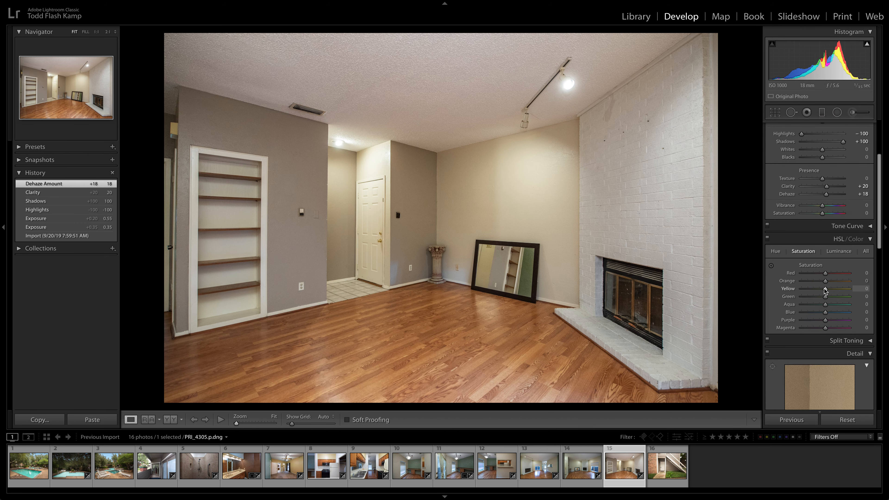
pyautogui.scroll(-6, 825, 290)
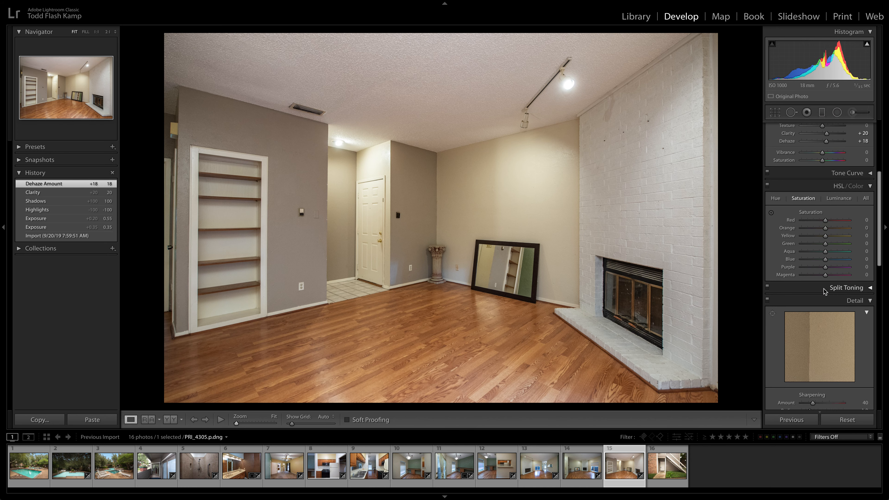
pyautogui.scroll(-7, 825, 291)
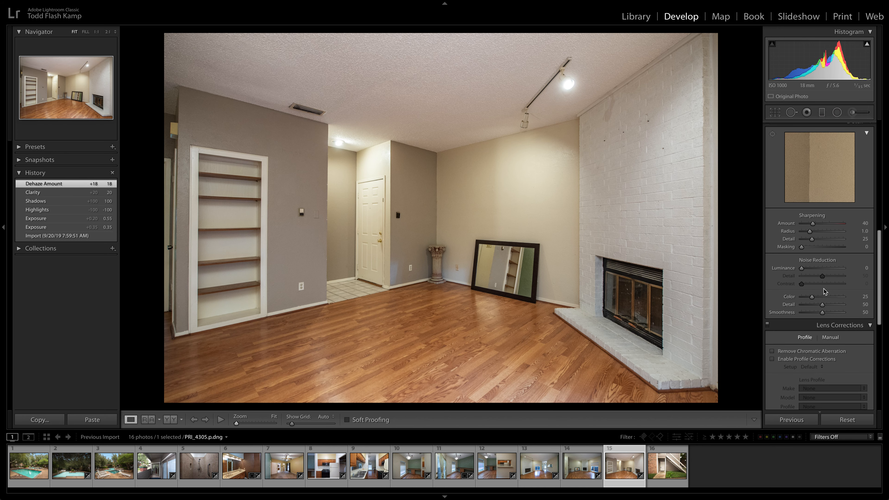
pyautogui.click(772, 234)
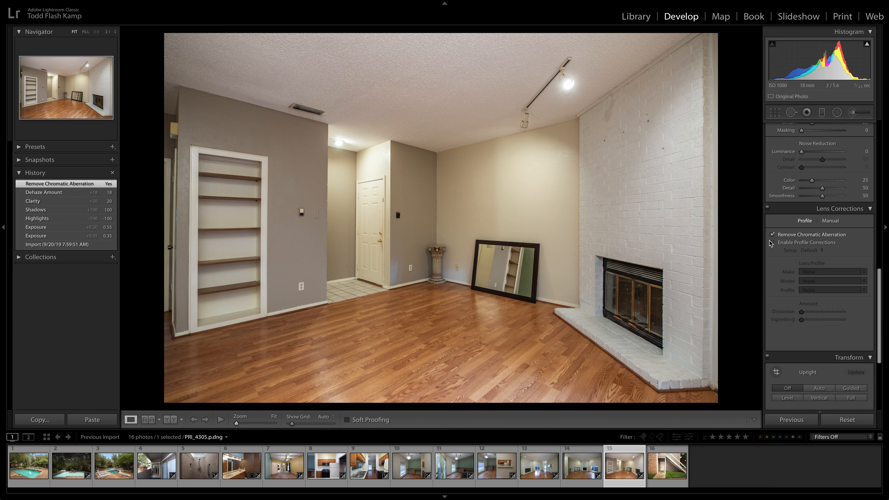
pyautogui.click(772, 243)
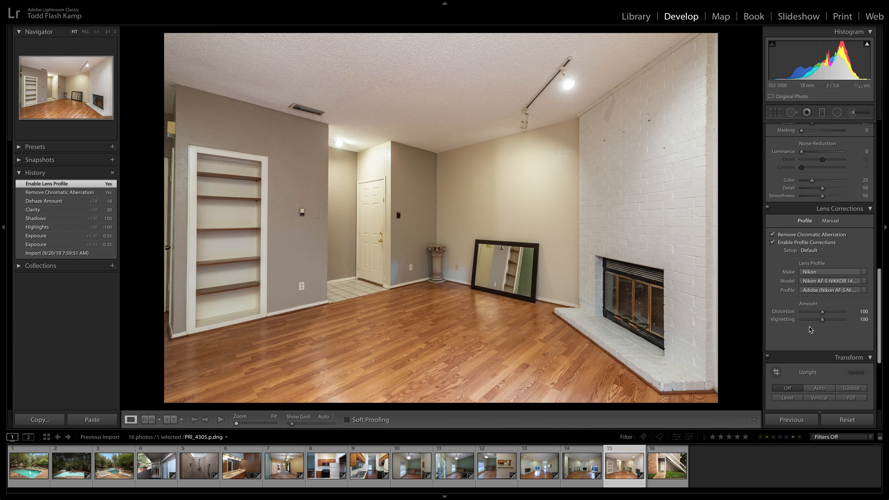
pyautogui.scroll(-5, 814, 330)
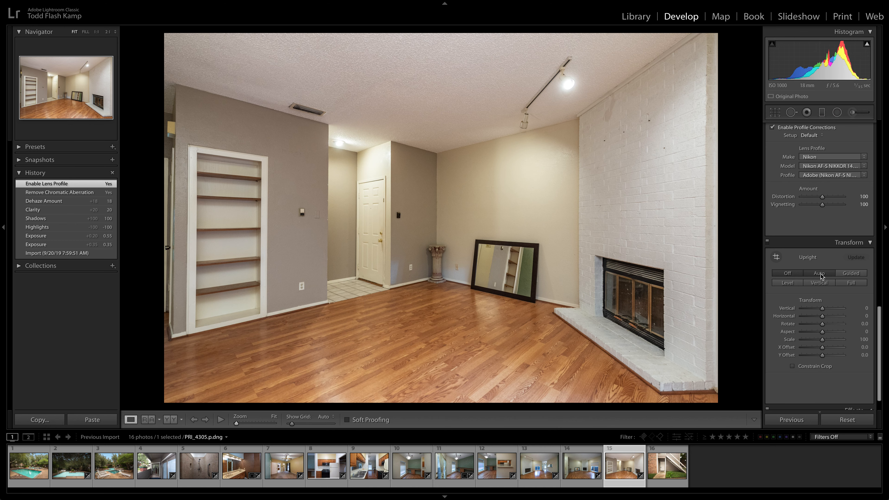
pyautogui.click(819, 273)
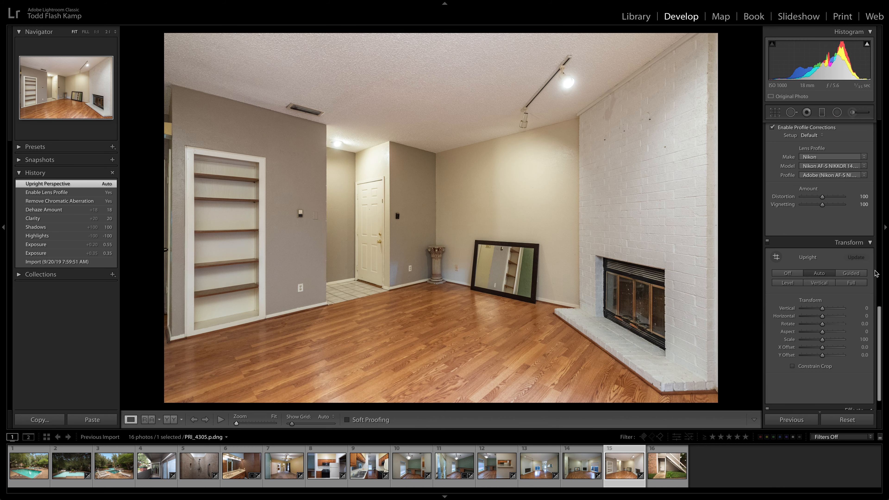
# - Move on to the exterior photo with the staircase, remove its chromatic aberration and enable profile corrections
pyautogui.press('Right')
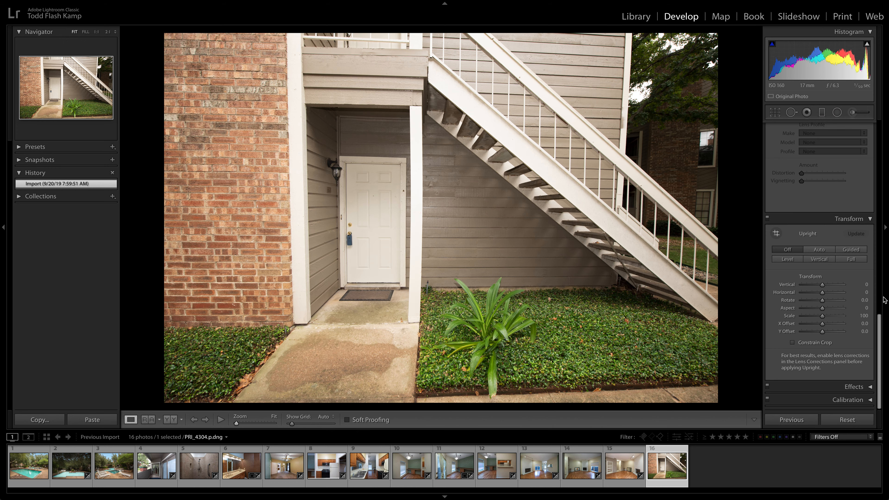
pyautogui.moveTo(881, 348); pyautogui.dragTo(873, 119)
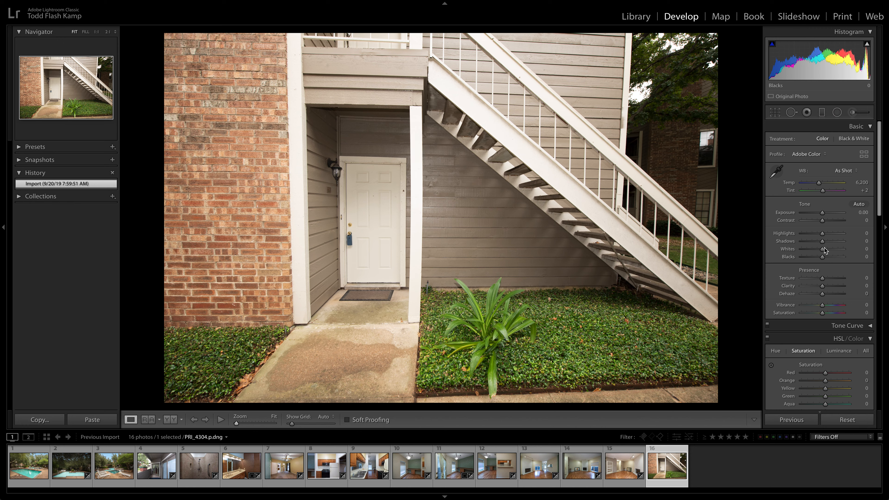
pyautogui.scroll(-3, 808, 251)
pyautogui.scroll(-4, 808, 250)
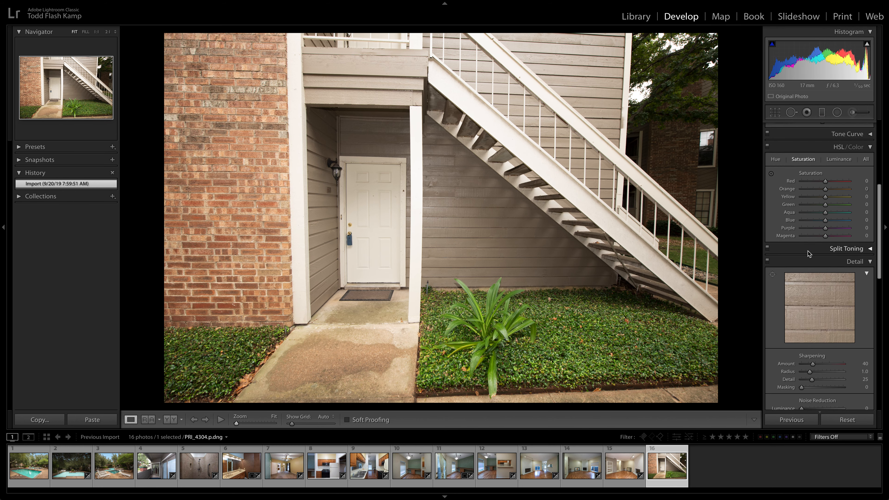
pyautogui.scroll(-4, 808, 251)
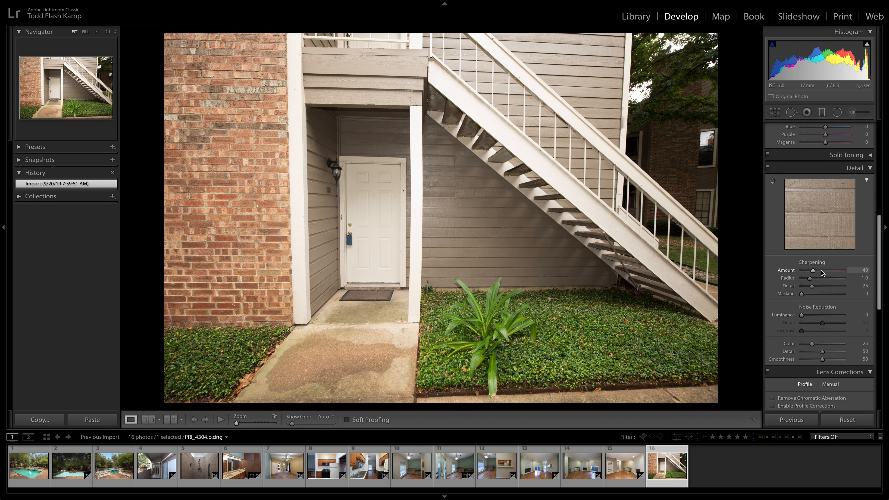
pyautogui.scroll(-3, 822, 273)
pyautogui.click(772, 315)
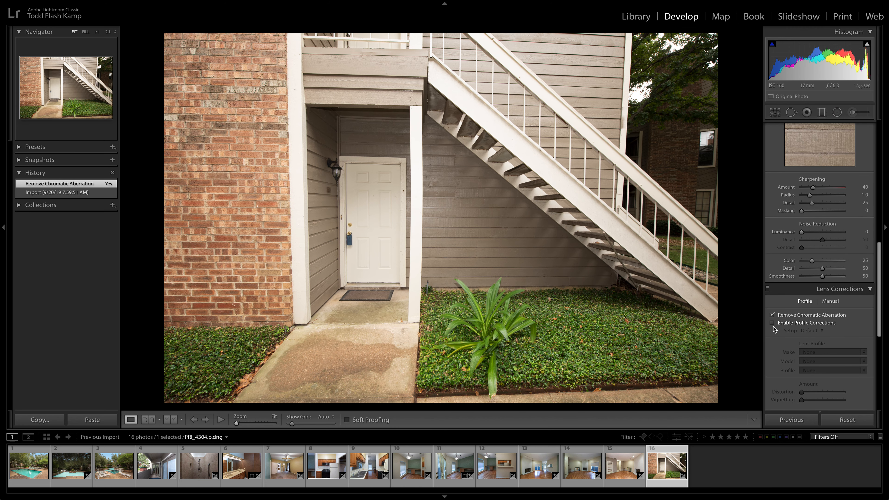
pyautogui.click(773, 324)
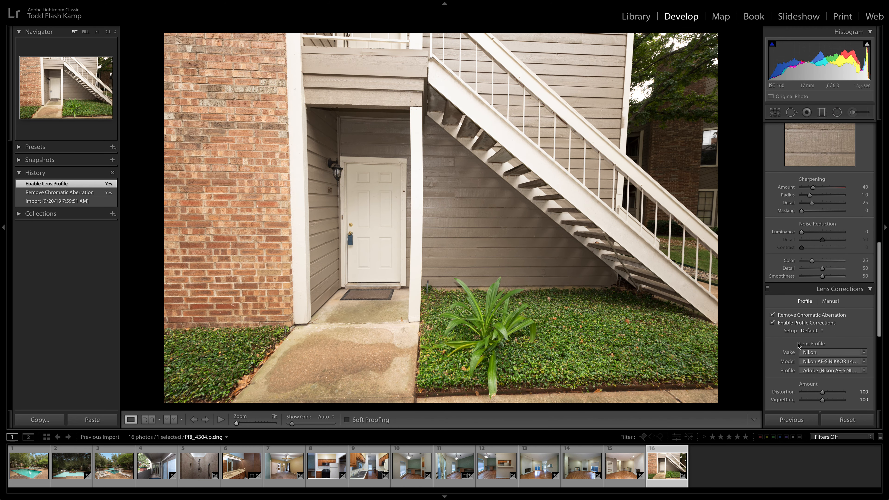
# - Straighten the exterior staircase photo with Auto Upright and set the transform's Rotate to +0.6
pyautogui.scroll(-6, 820, 323)
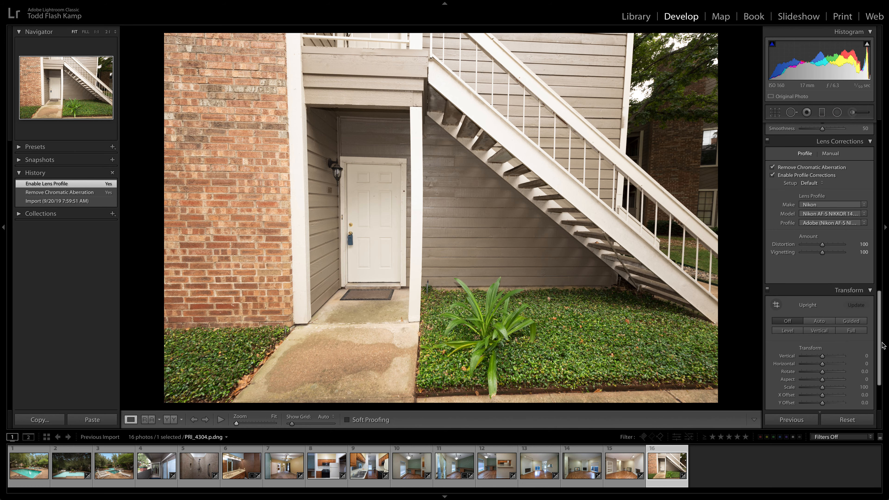
pyautogui.click(818, 321)
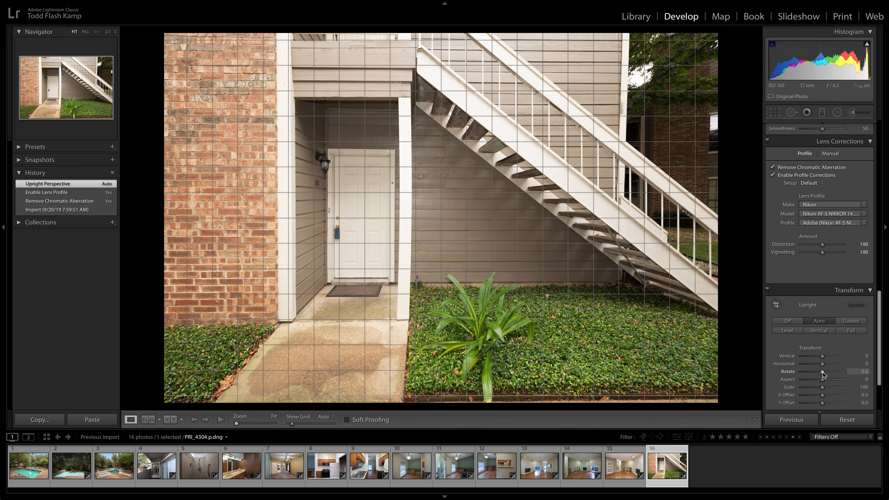
pyautogui.moveTo(823, 375); pyautogui.dragTo(825, 374)
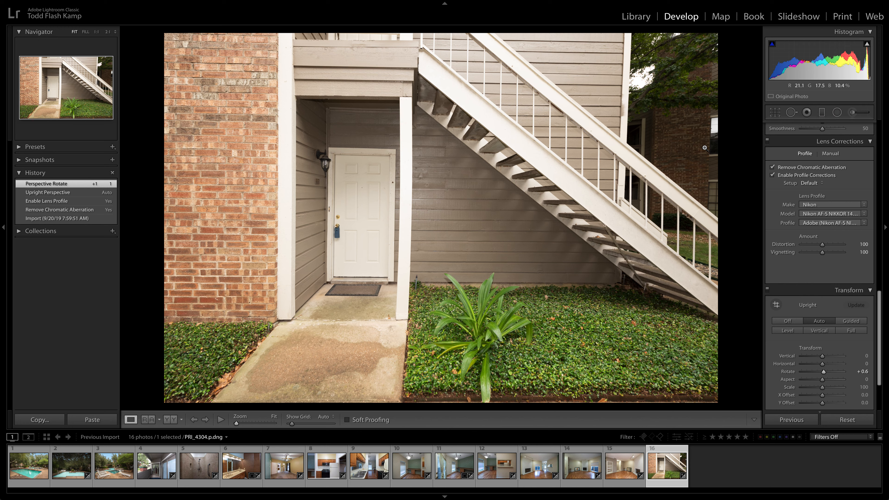
pyautogui.moveTo(534, 3)
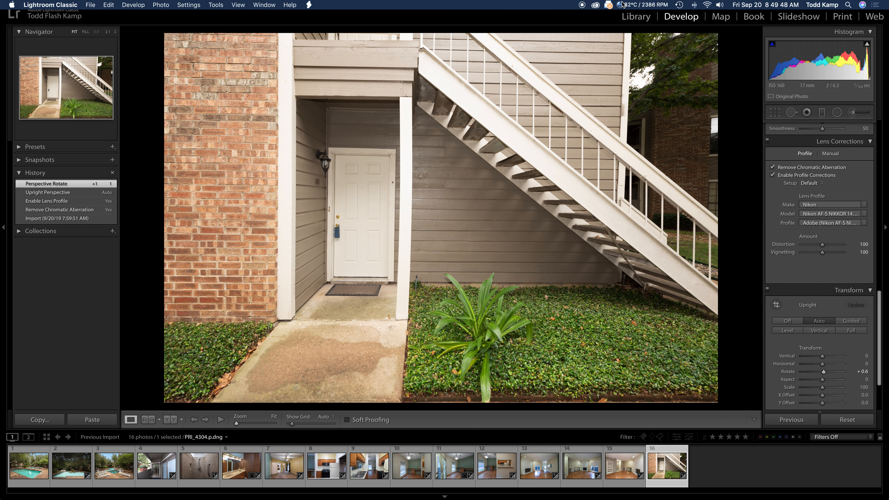